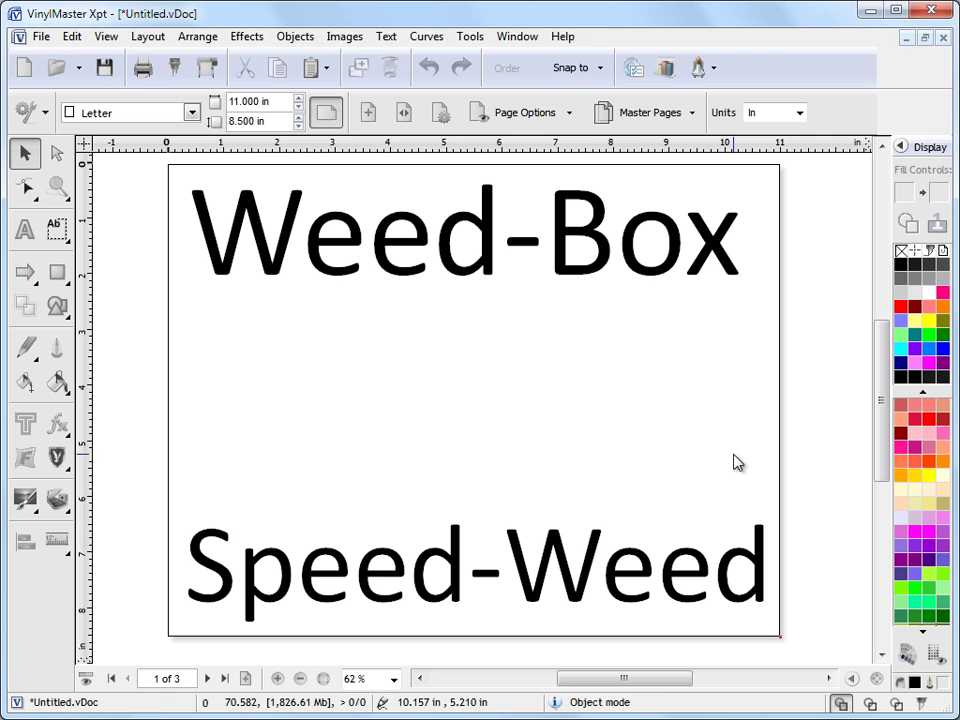
Marquee-select the red square, triangle, two circles and TEXT on page 2 and send them to Cutfile.
click(208, 679)
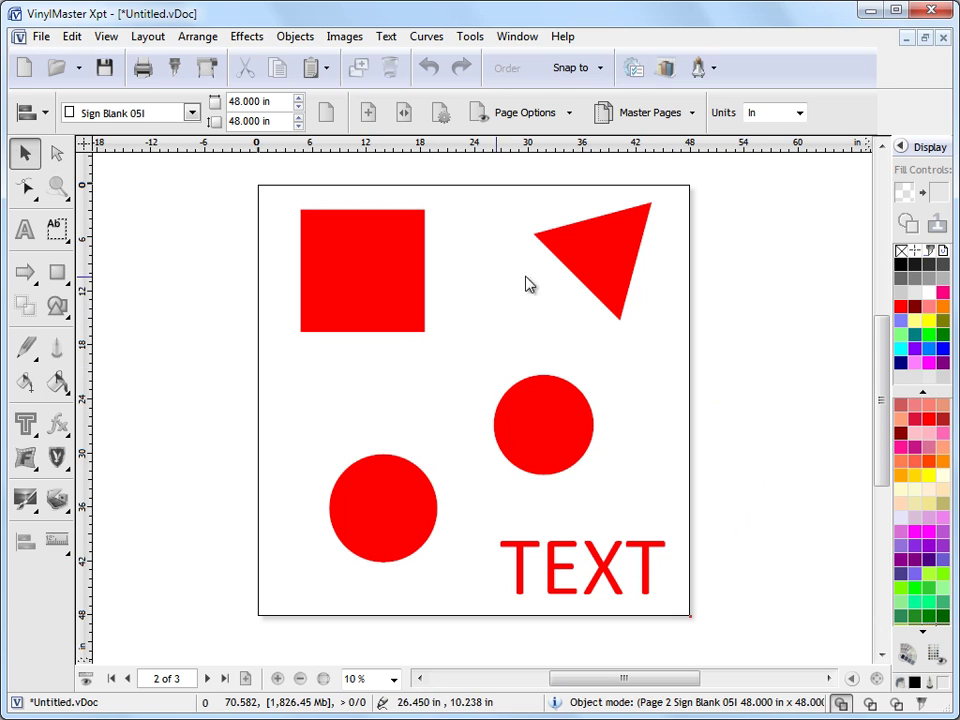
drag(263, 188, 729, 634)
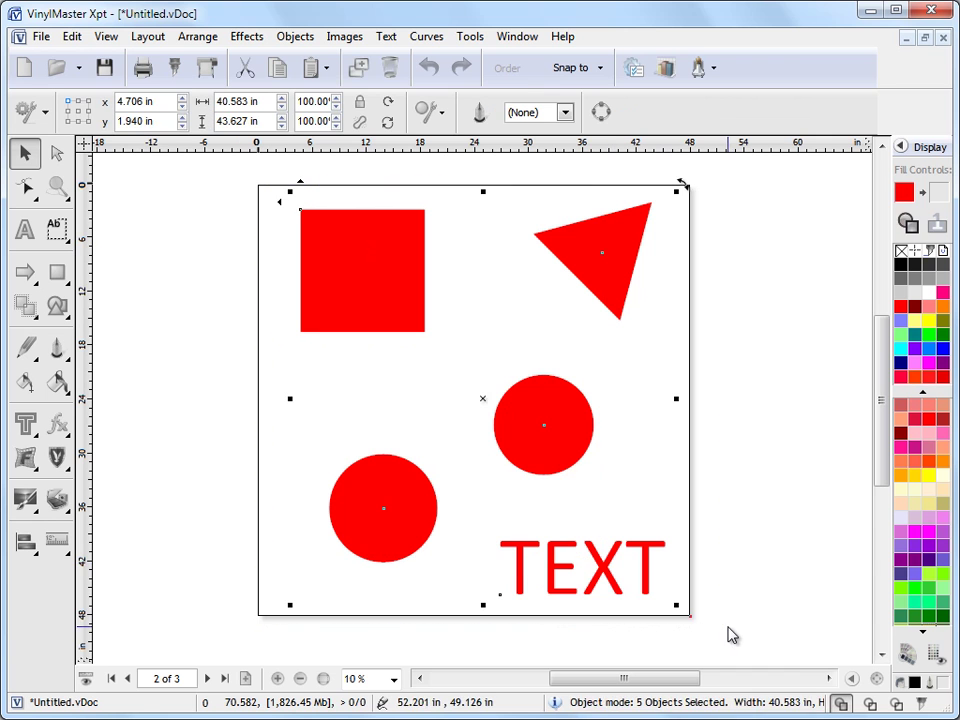
click(176, 70)
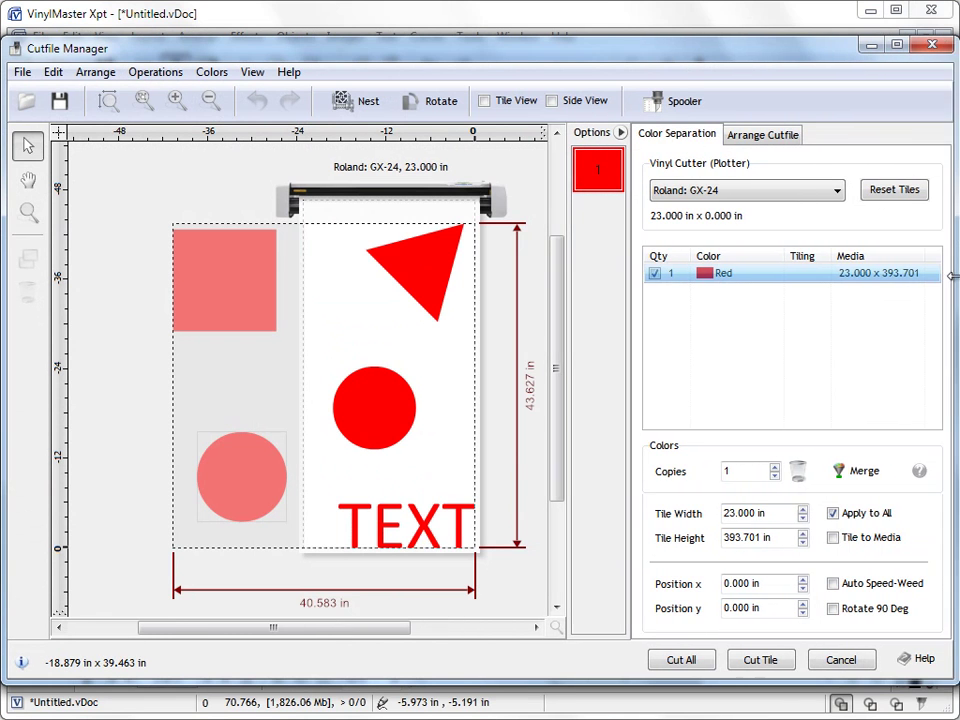
Turn on Tile to Media to split the job into two 23.000 in tiles, and preview tile 2.
drag(621, 57, 626, 57)
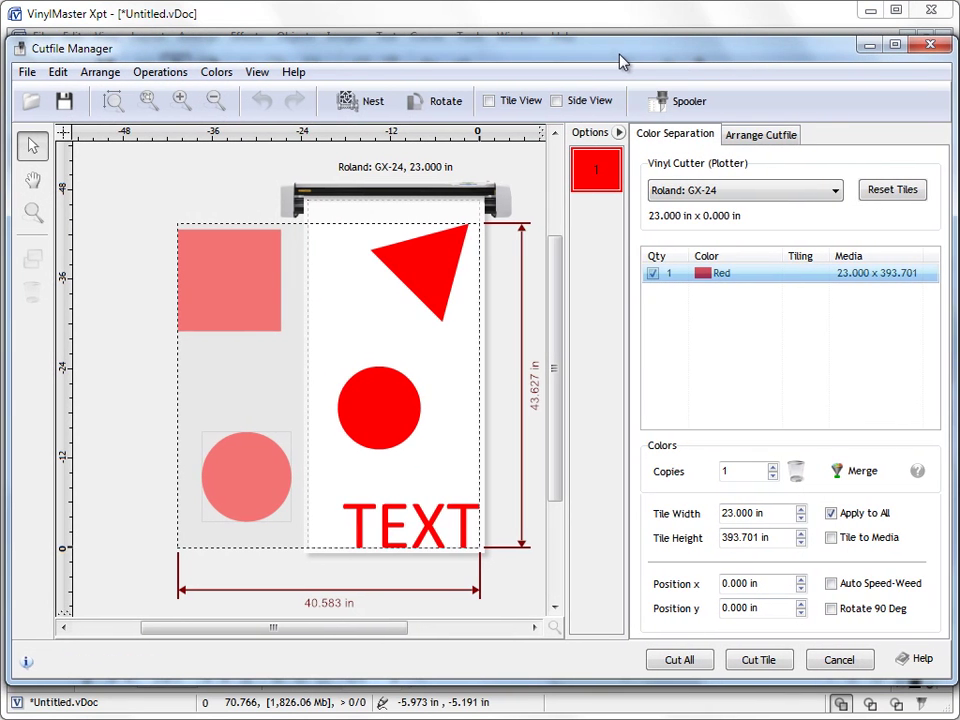
click(846, 541)
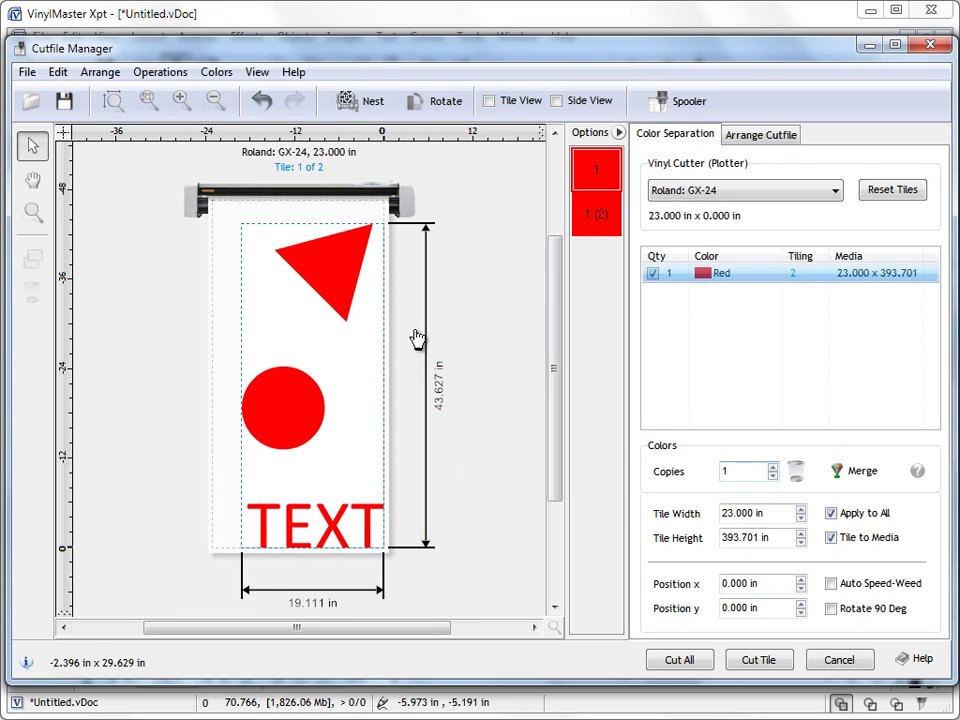
click(600, 218)
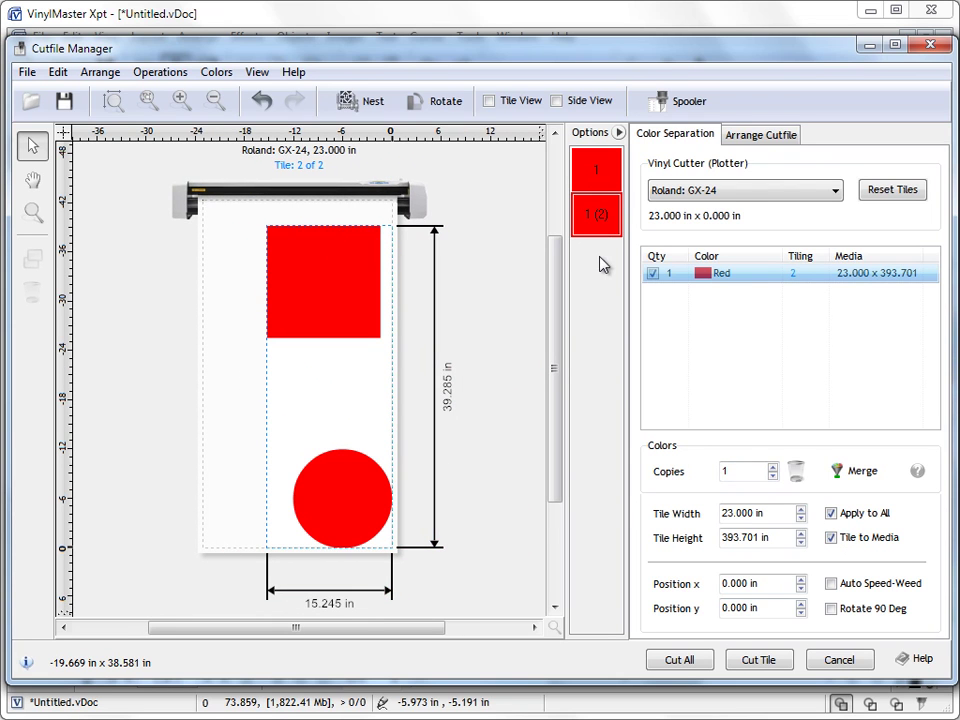
Show the Arrange Cutfile layout and select the triangle, square, lower-left circle and right-hand circle.
click(767, 141)
click(425, 254)
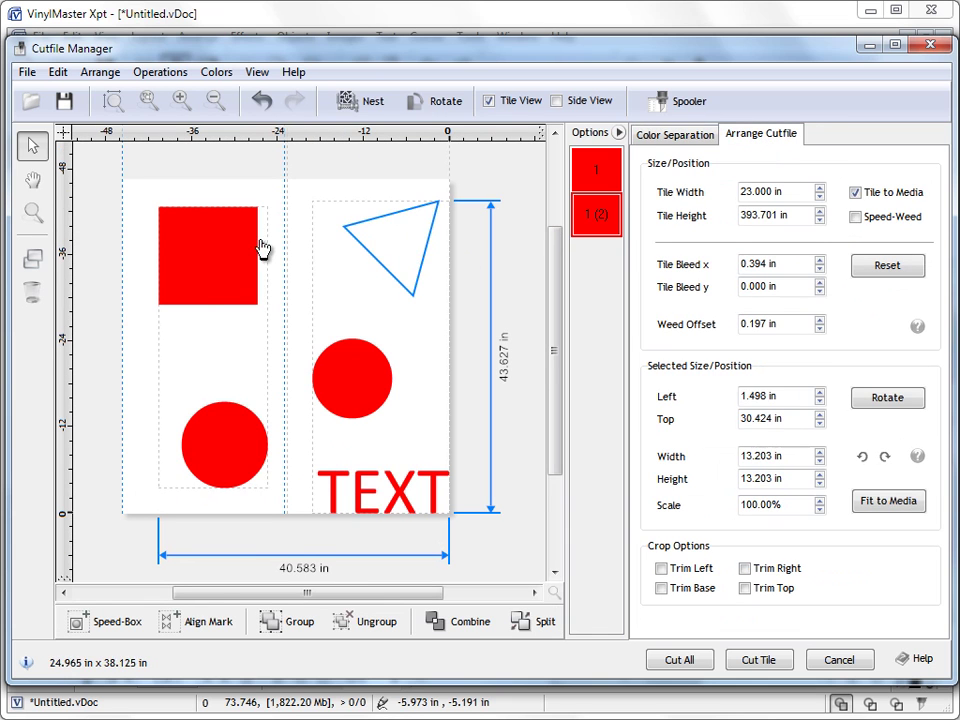
click(260, 248)
click(250, 412)
click(378, 397)
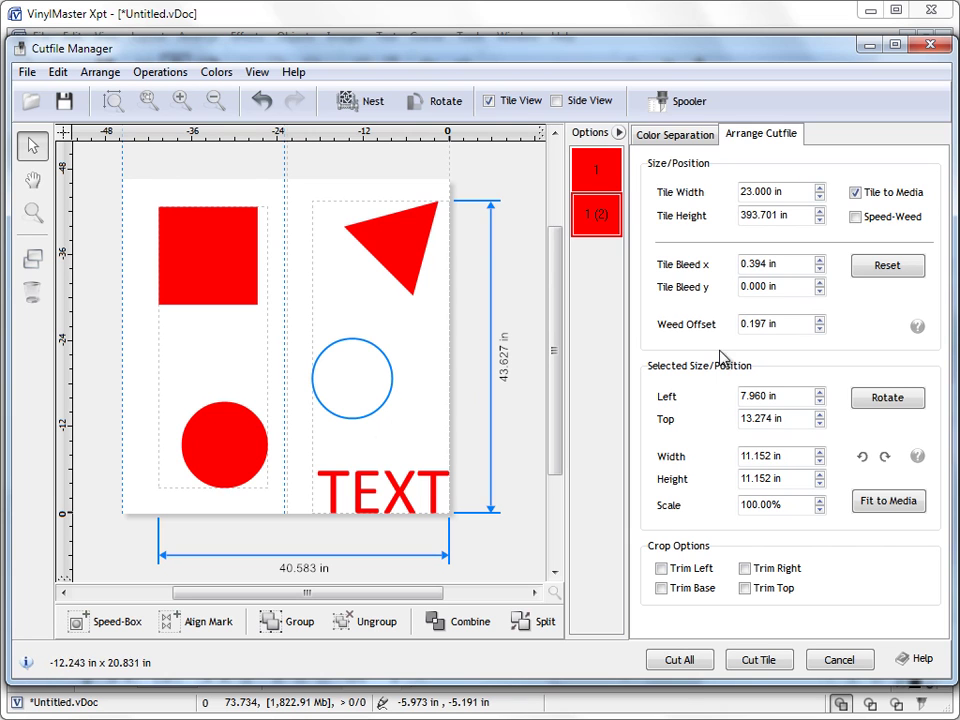
Add a 0.5 in weed box around the right-hand circle, then undo it.
drag(797, 328, 706, 326)
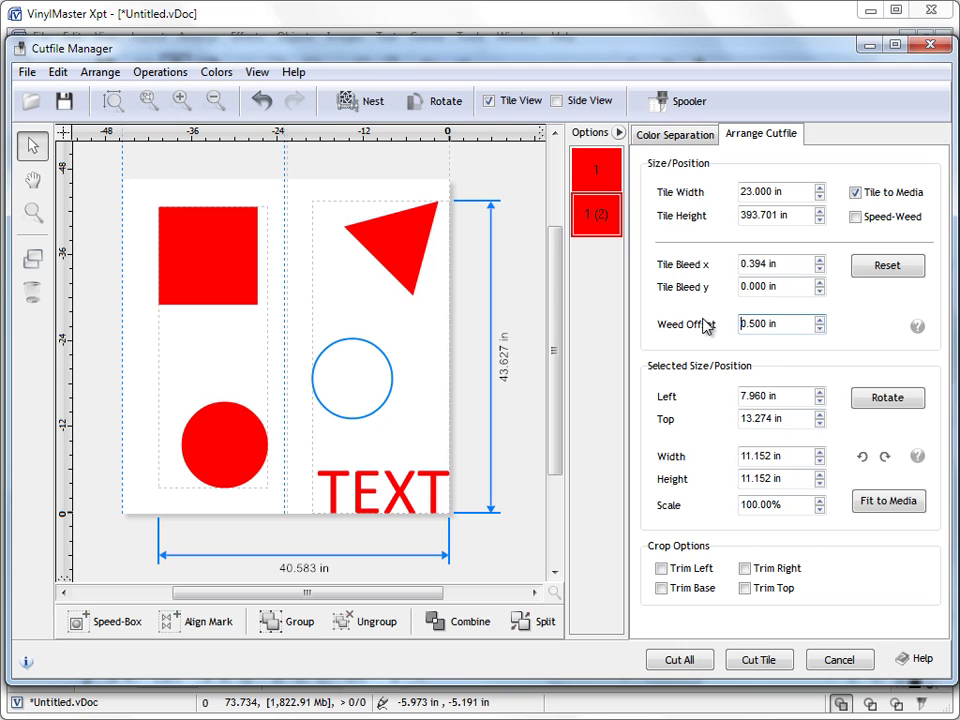
click(58, 73)
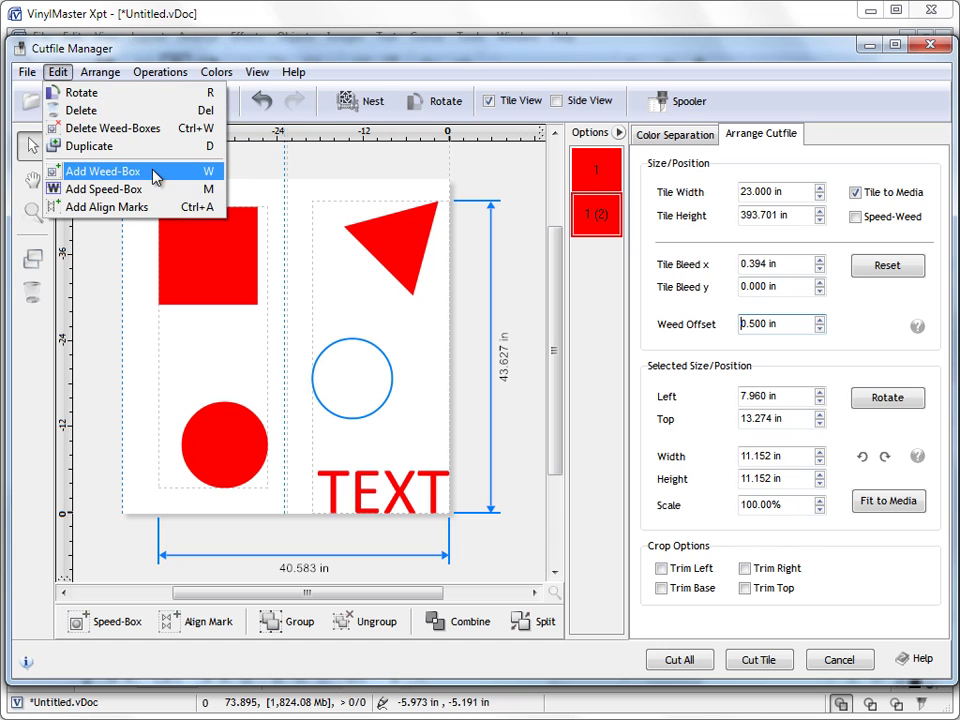
click(195, 180)
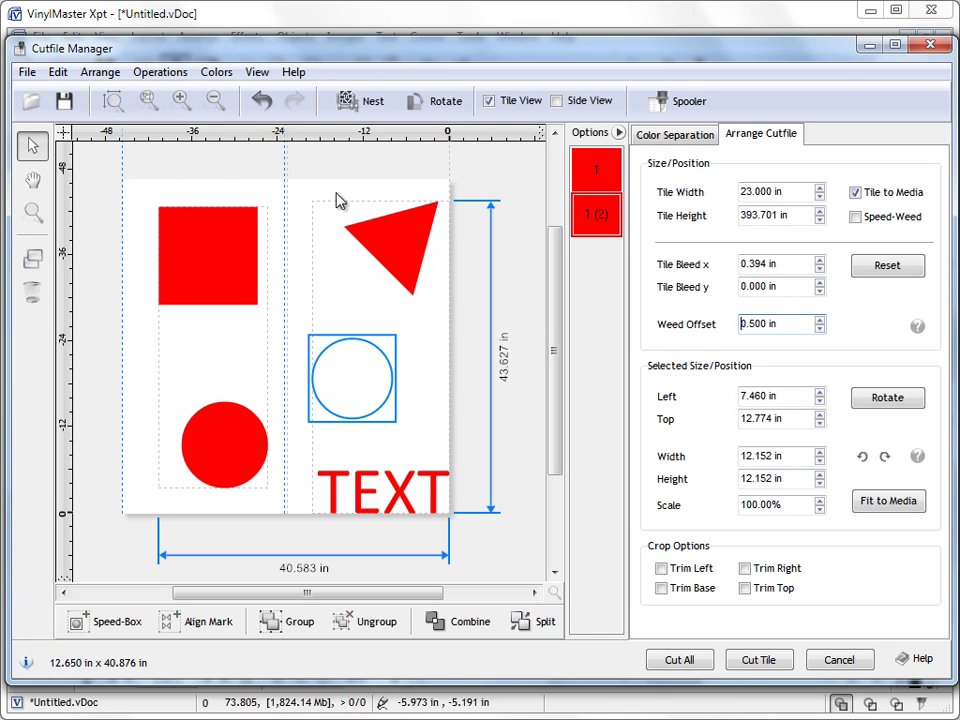
click(262, 100)
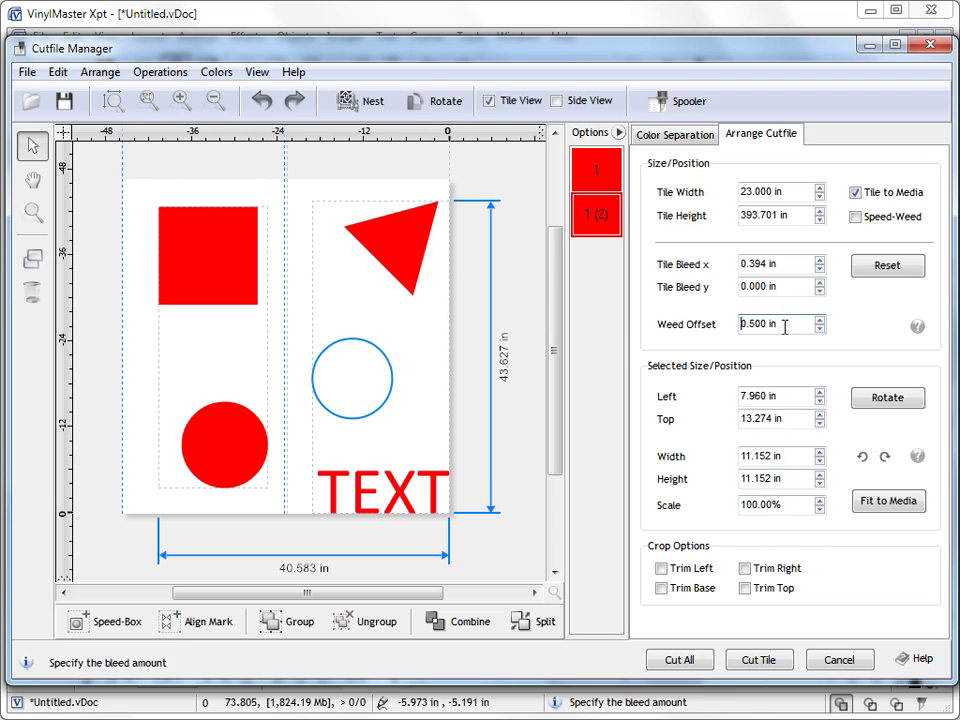
Set Weed Offset to 2 and add a 2-inch weed box around the right-hand circle.
drag(785, 327, 684, 328)
text(2.)
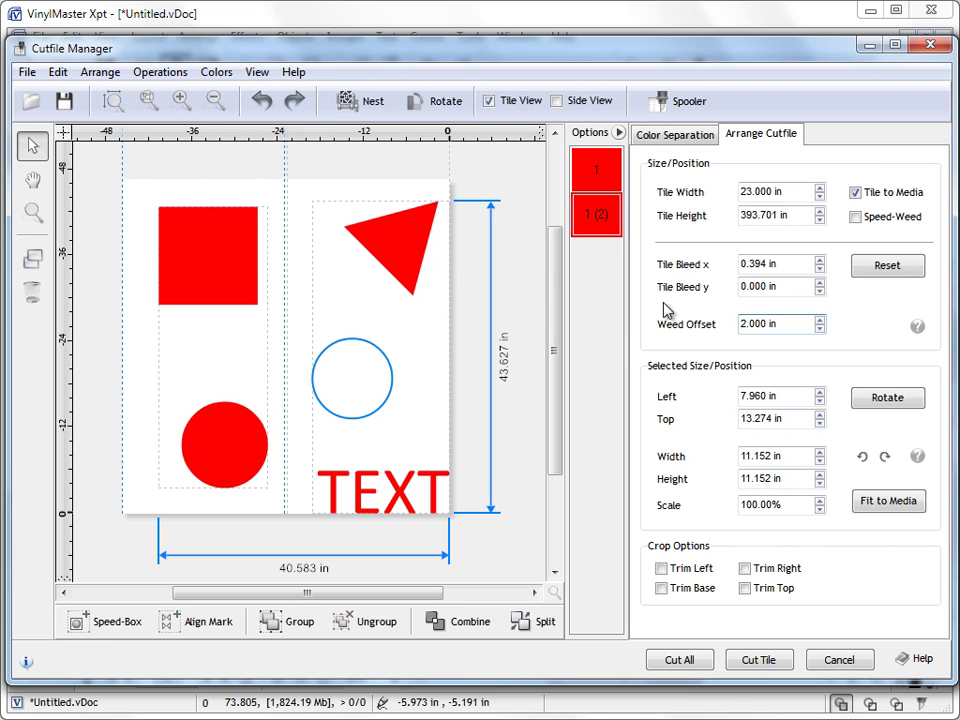
click(58, 72)
click(75, 169)
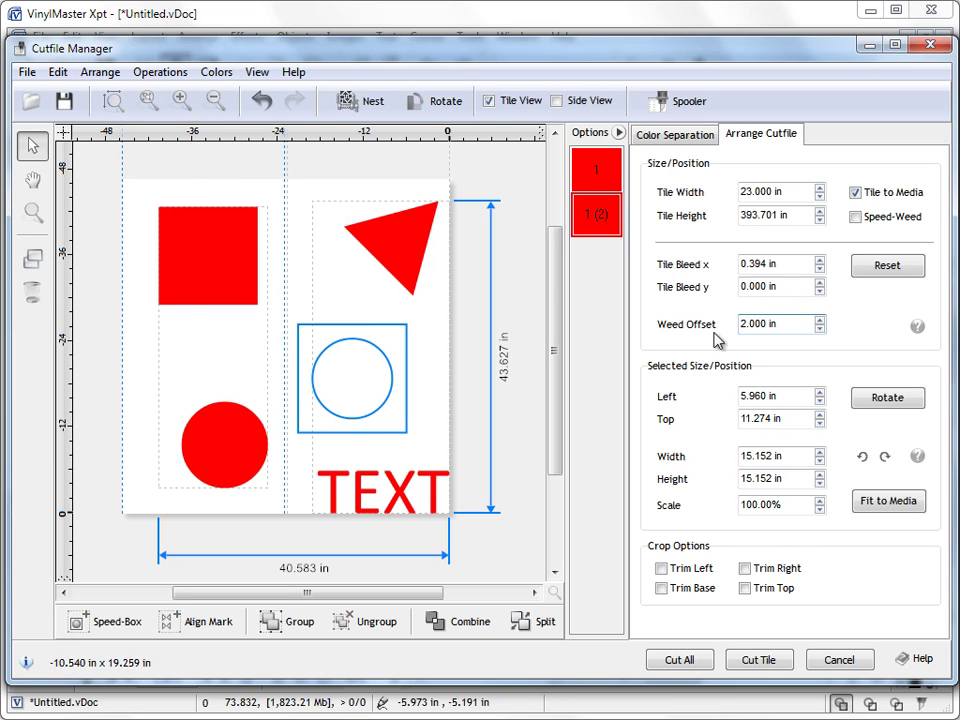
click(744, 325)
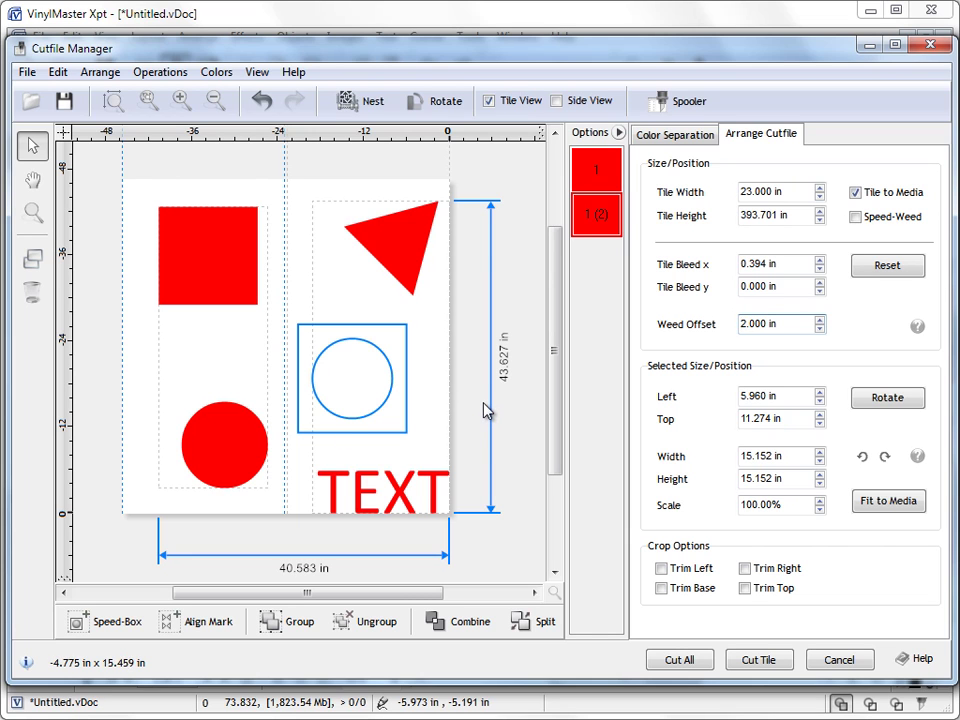
Undo the circle's weed box, select TEXT and turn on Speed-Weed boxes for every shape.
click(261, 100)
click(360, 472)
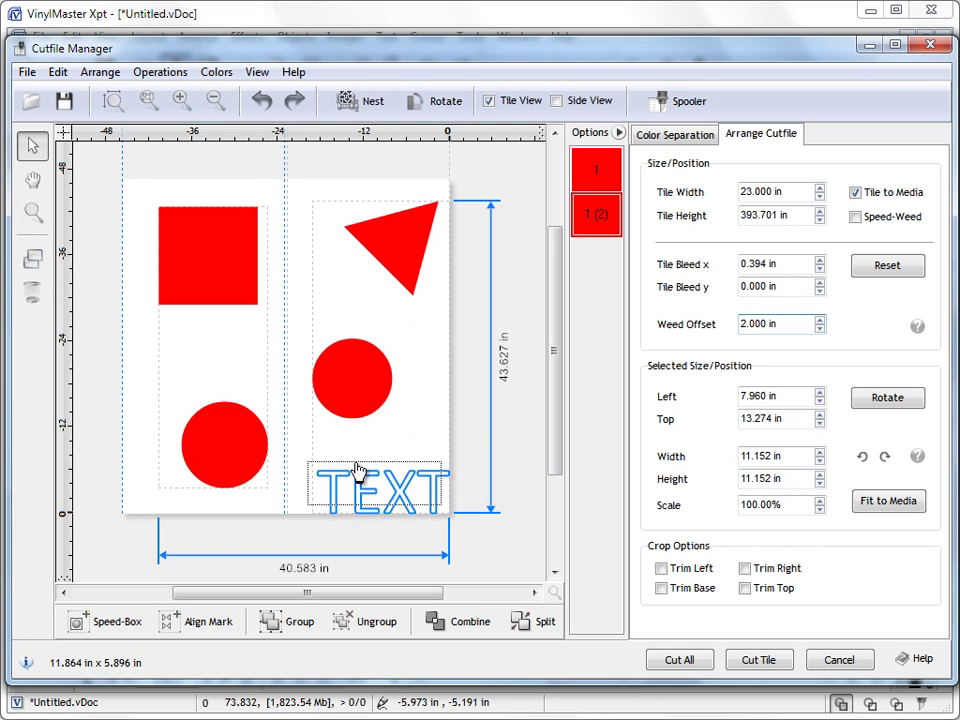
drag(360, 472, 360, 475)
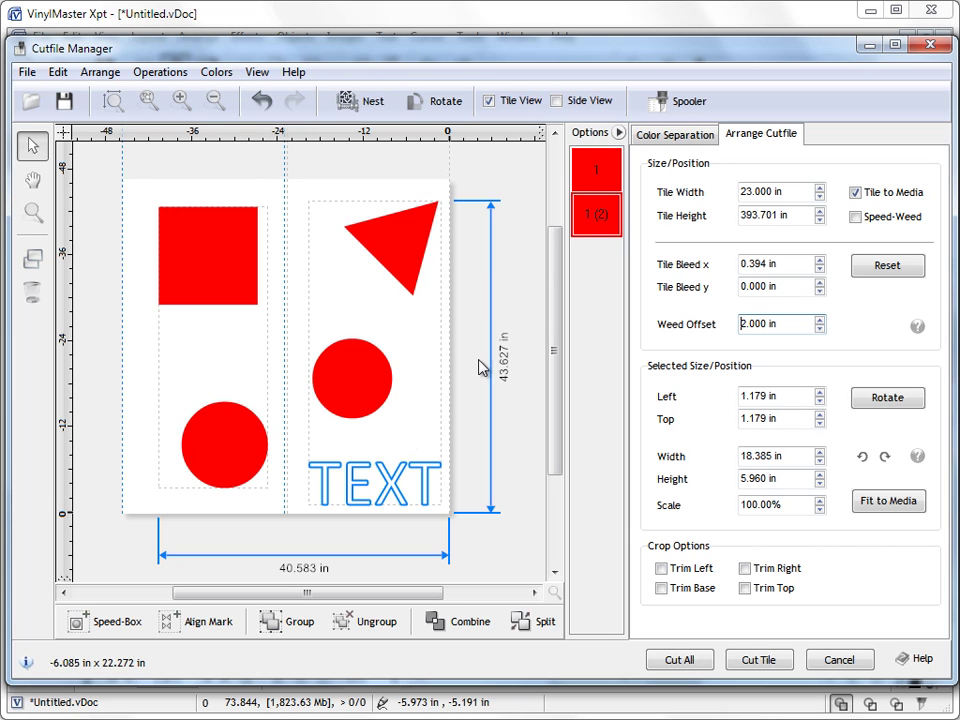
click(856, 217)
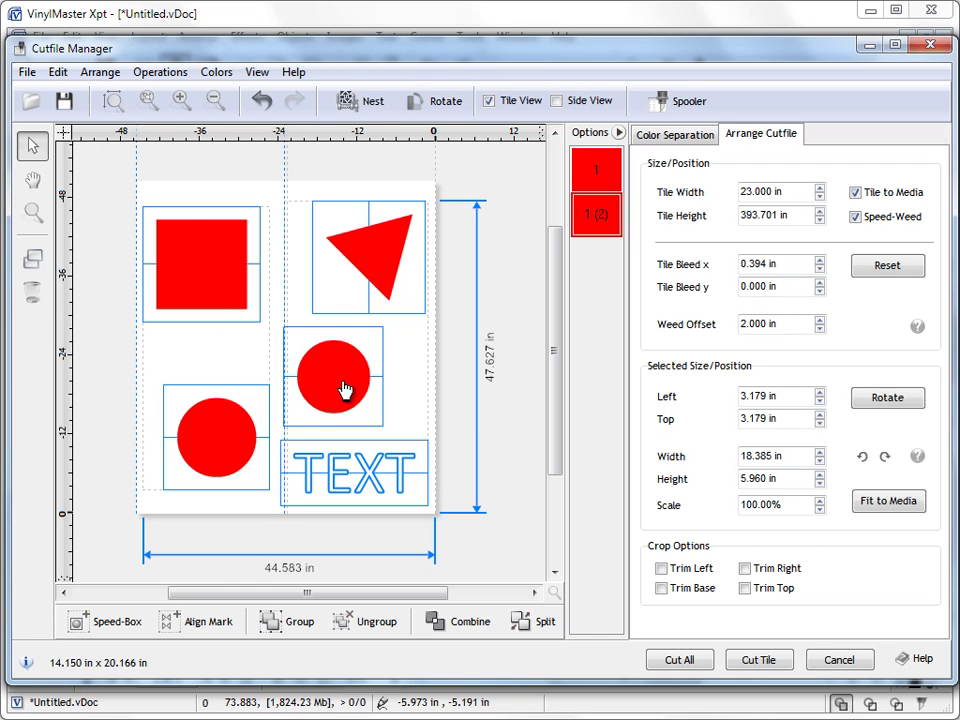
Zoom in on TEXT to inspect its new weed box.
click(33, 212)
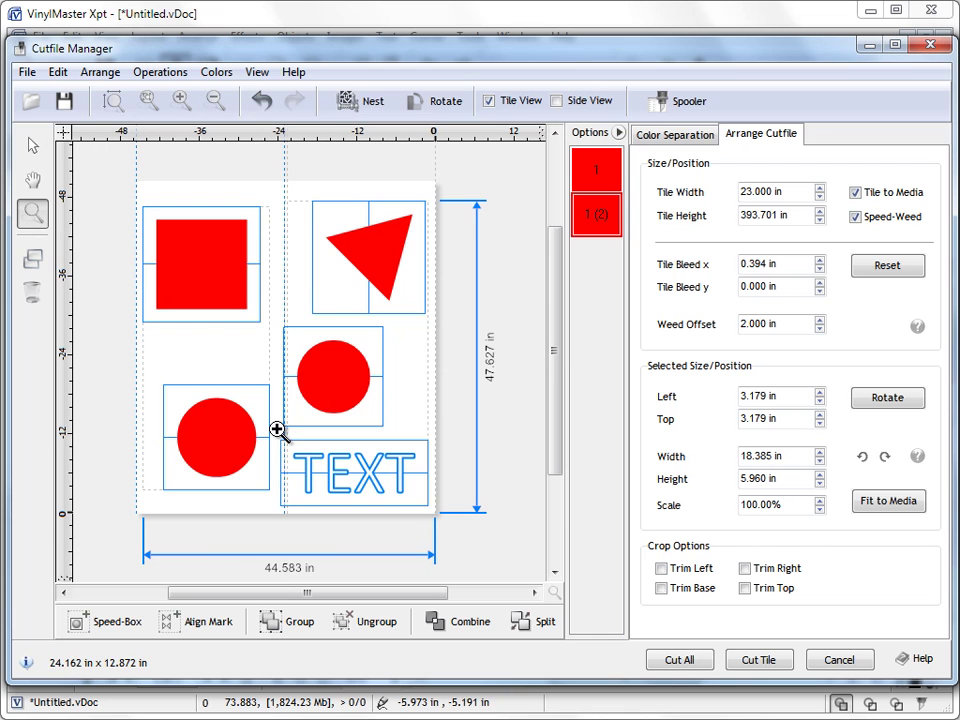
drag(276, 431, 450, 519)
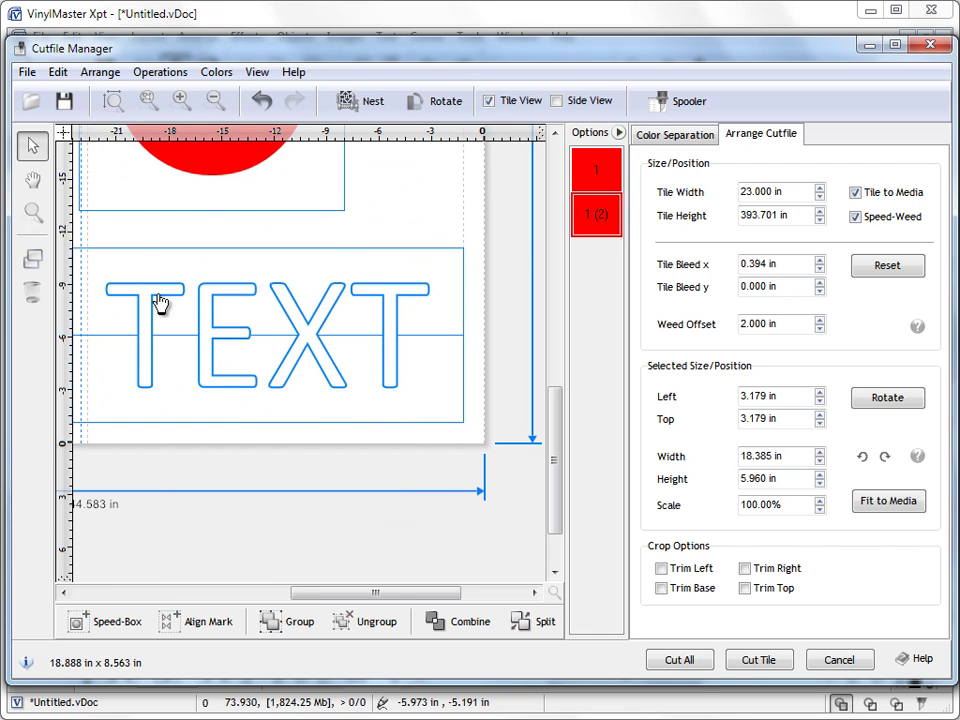
drag(380, 598, 369, 596)
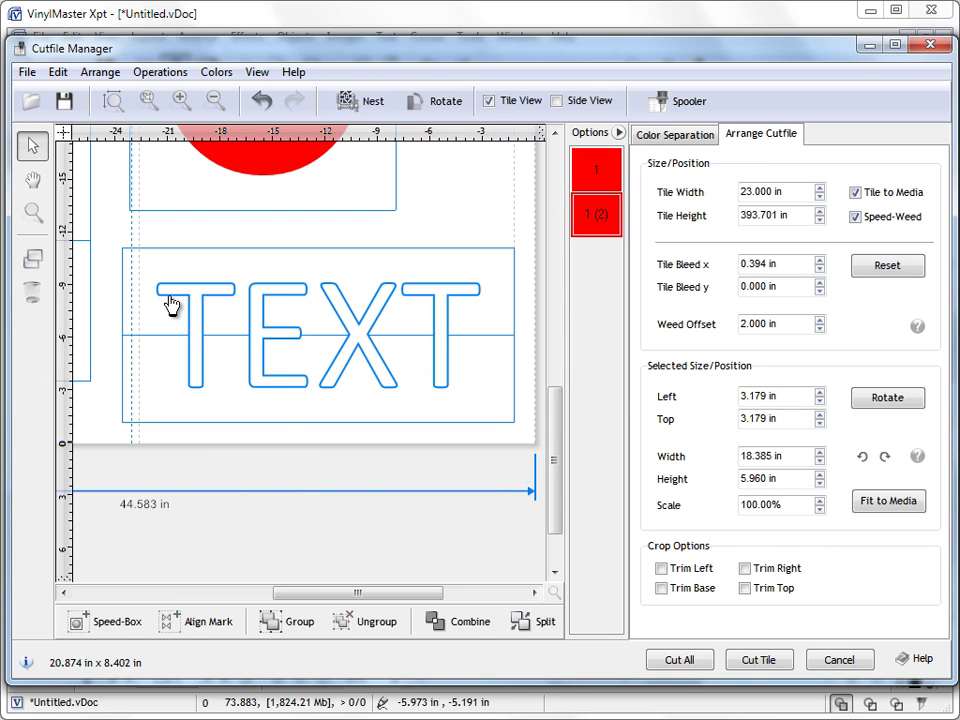
Zoom out to the whole job, move TEXT into the circle's weed box, and nudge the square and triangle.
click(554, 593)
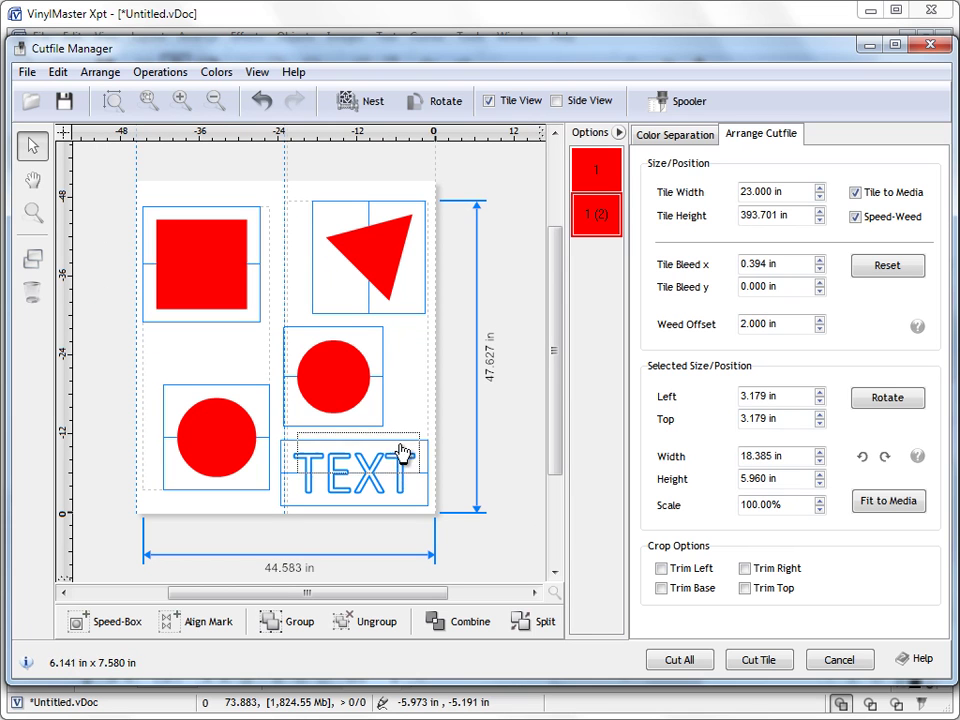
drag(399, 483, 345, 467)
drag(180, 244, 249, 263)
drag(364, 259, 369, 259)
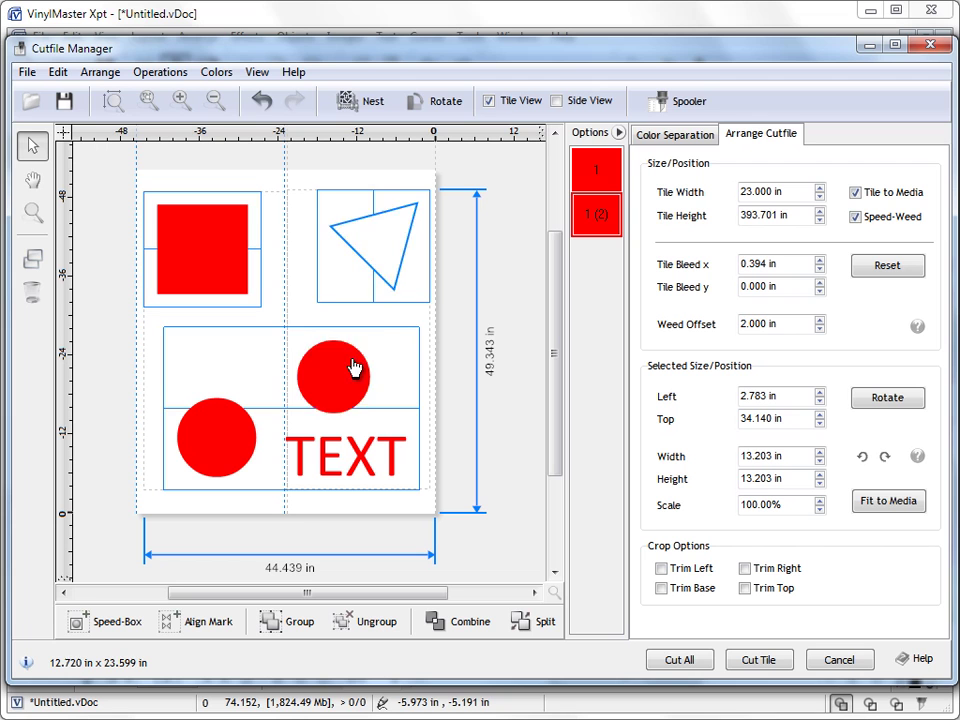
Pair the right-hand circle with the triangle, then move TEXT beside the lower-left circle.
drag(354, 364, 376, 258)
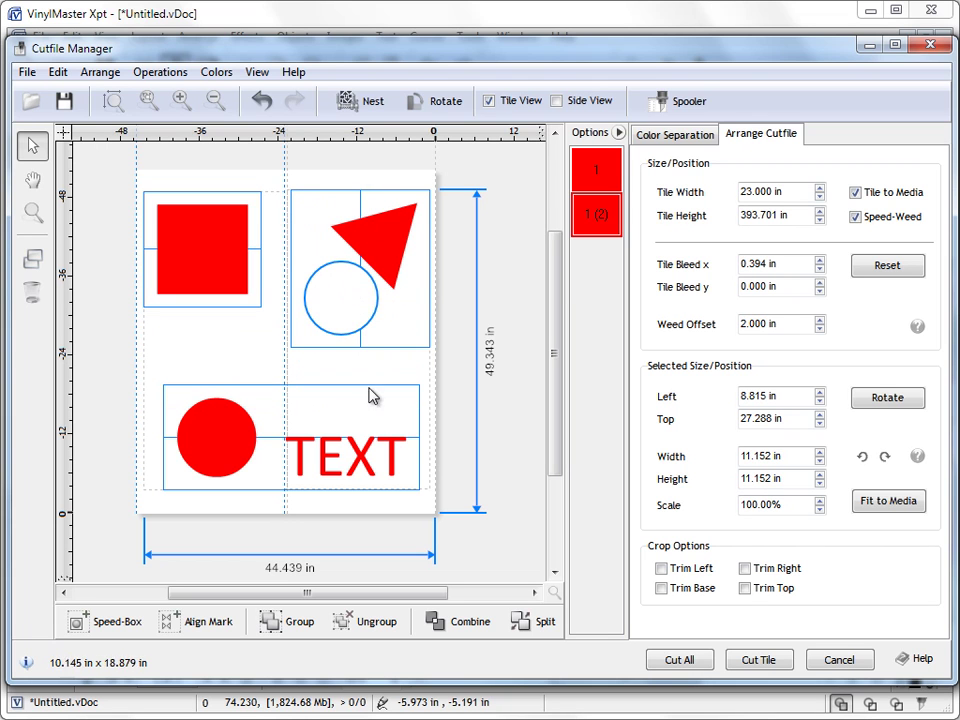
drag(363, 457, 377, 380)
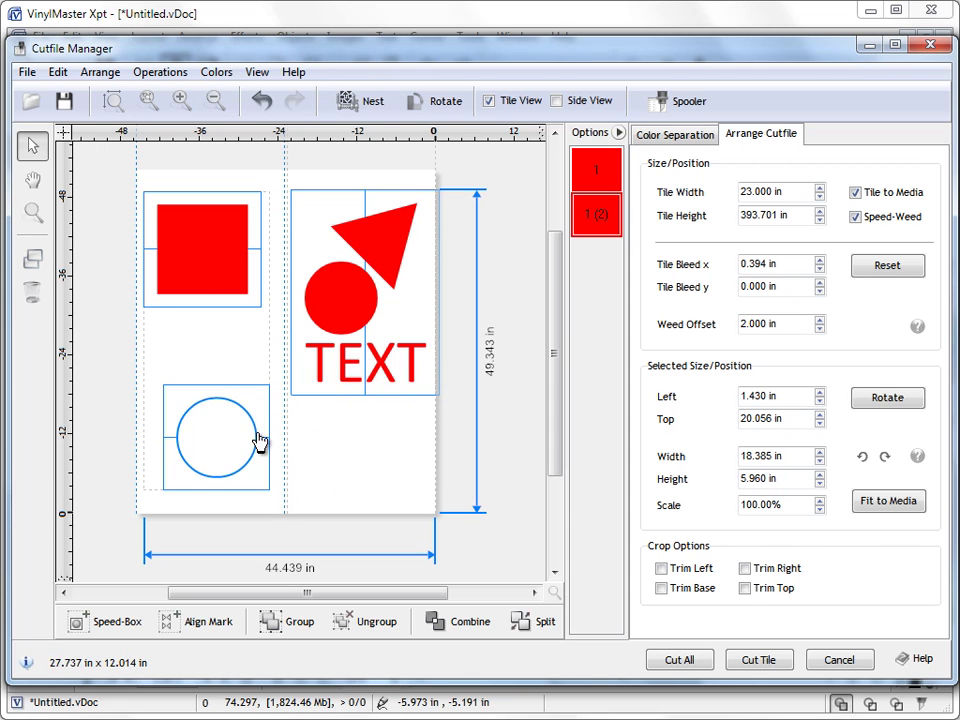
drag(259, 441, 200, 446)
drag(311, 378, 274, 476)
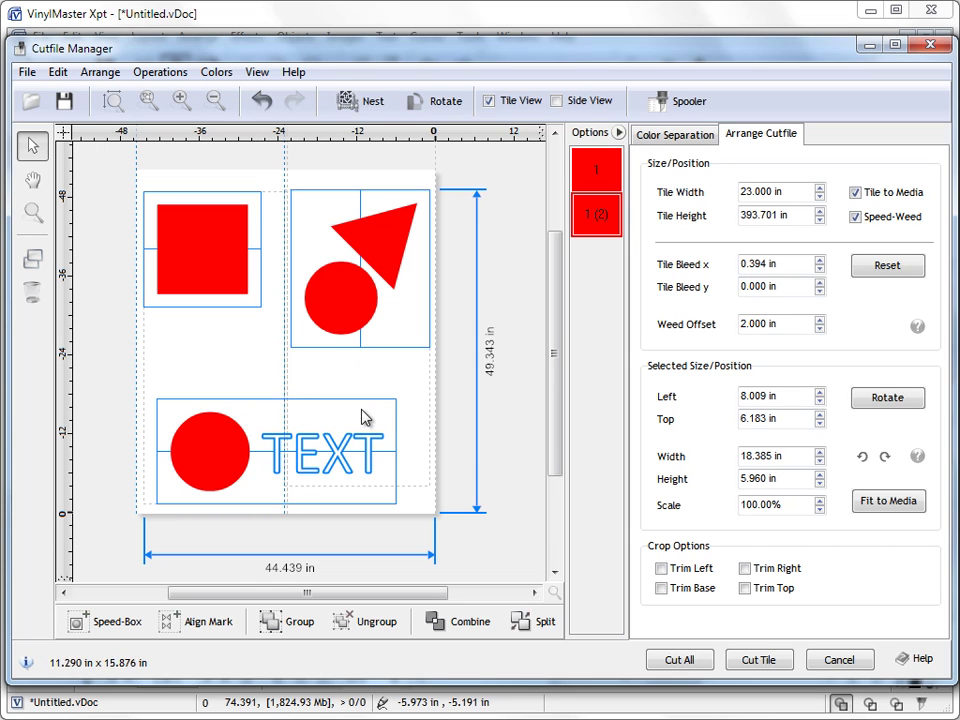
Uncheck Speed-Weed, move TEXT to the right tile, and give it a 22.385 × 9.960 in Speed-Box beneath the triangle.
click(855, 217)
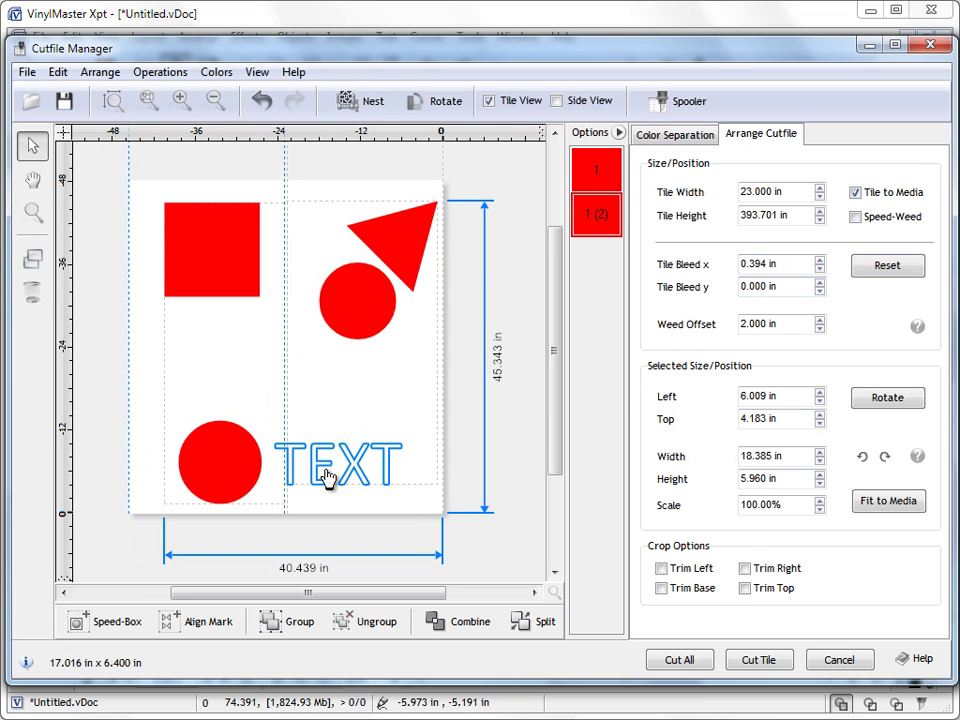
drag(328, 476, 362, 418)
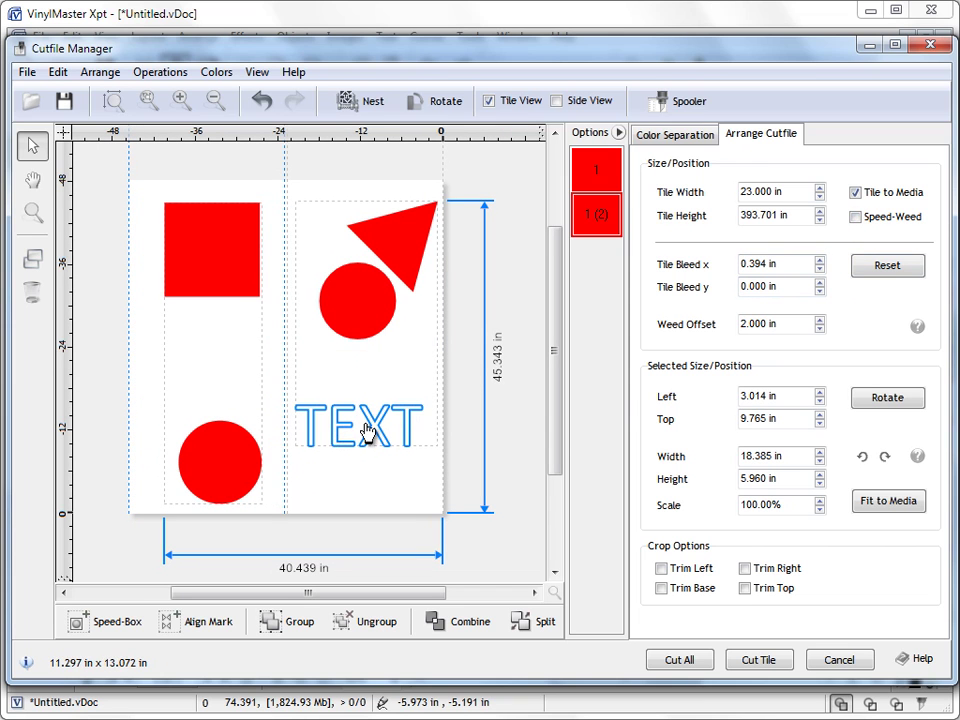
click(122, 634)
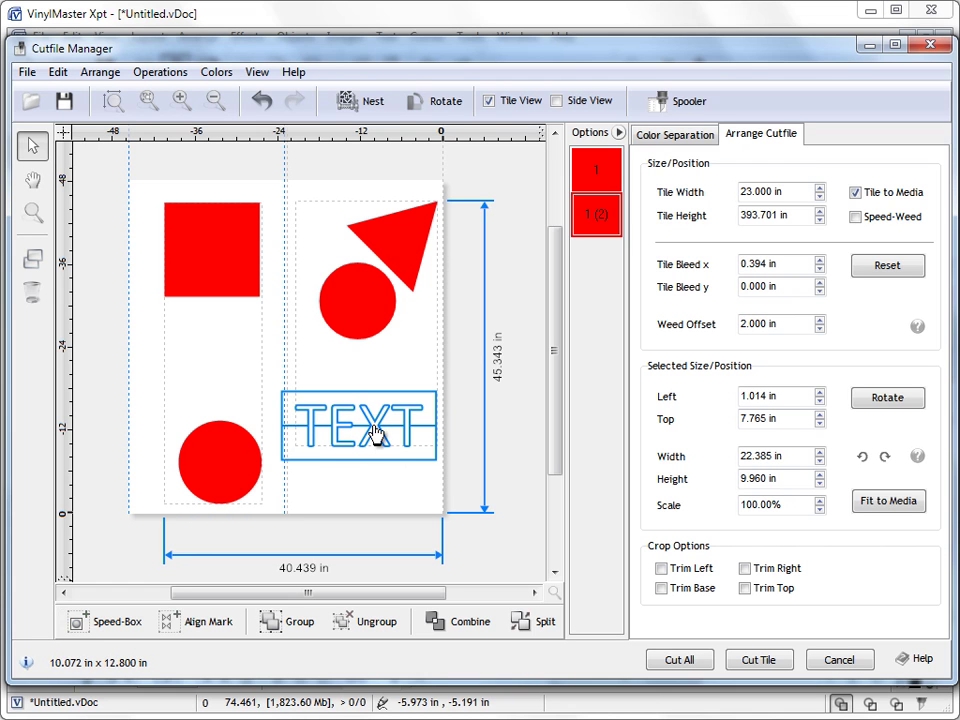
drag(372, 432, 317, 408)
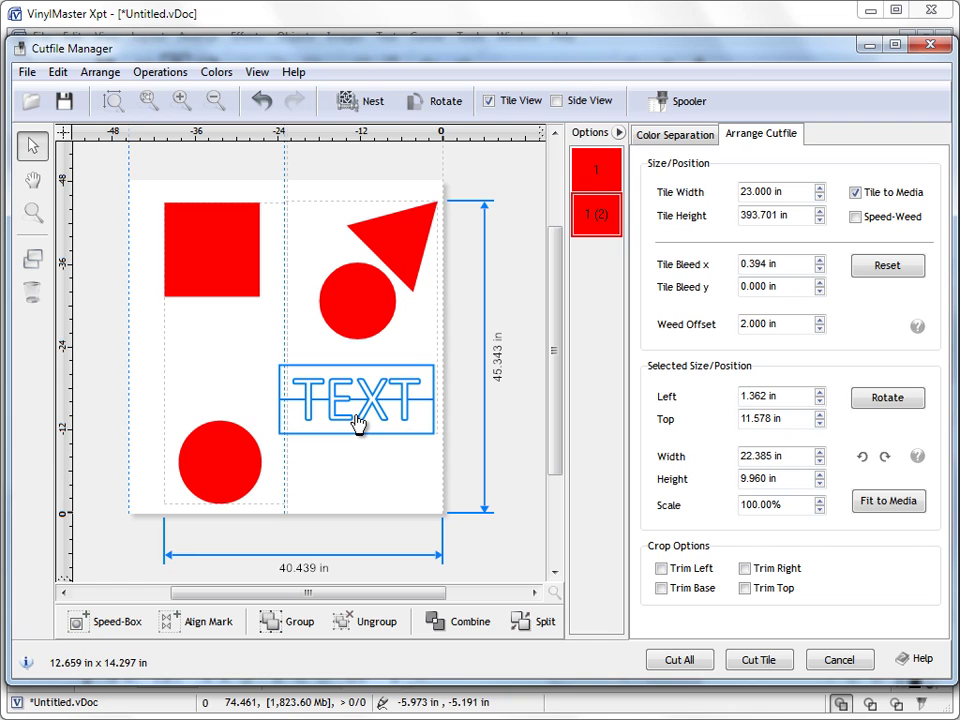
Zoom in close on TEXT and its weed box.
click(33, 212)
drag(258, 354, 446, 454)
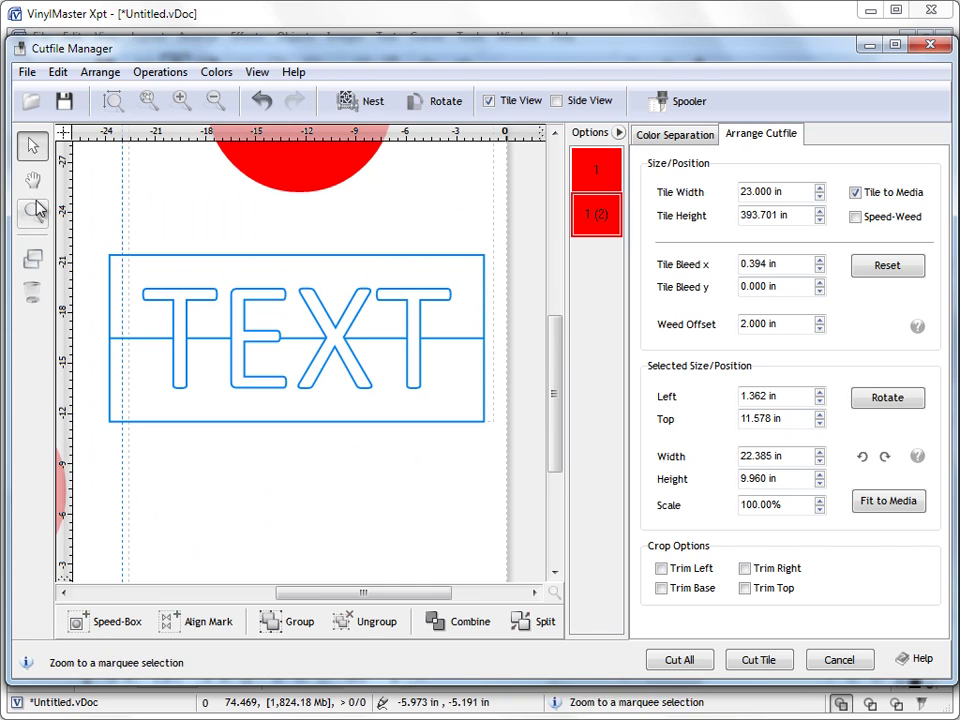
drag(98, 240, 470, 442)
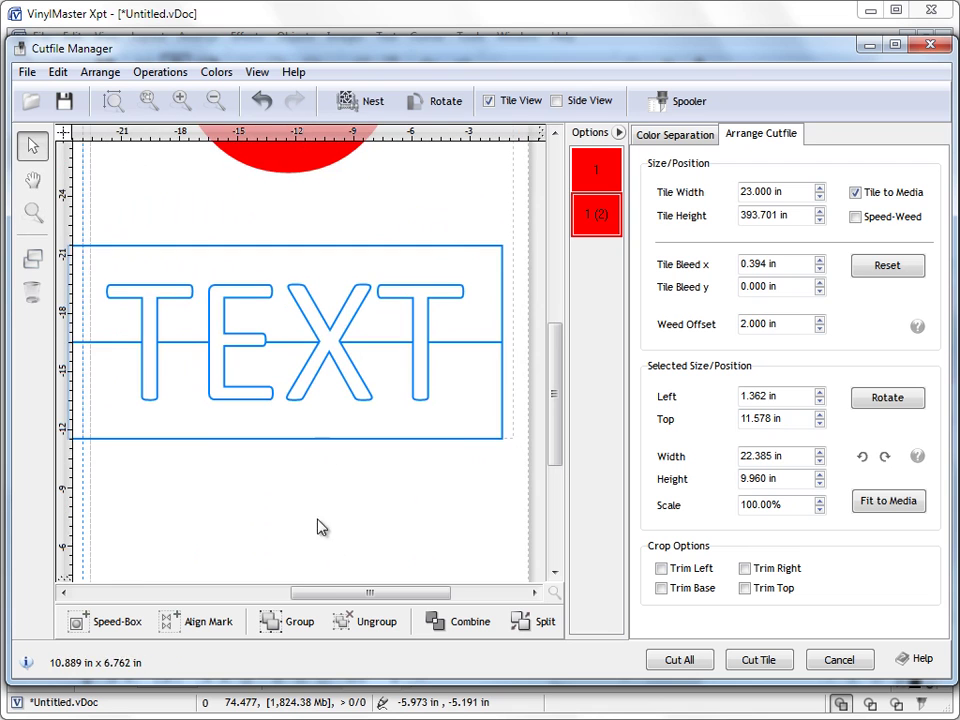
mouse_move(343, 598)
mouse_down()
mouse_move(326, 594)
mouse_move(341, 597)
mouse_up()
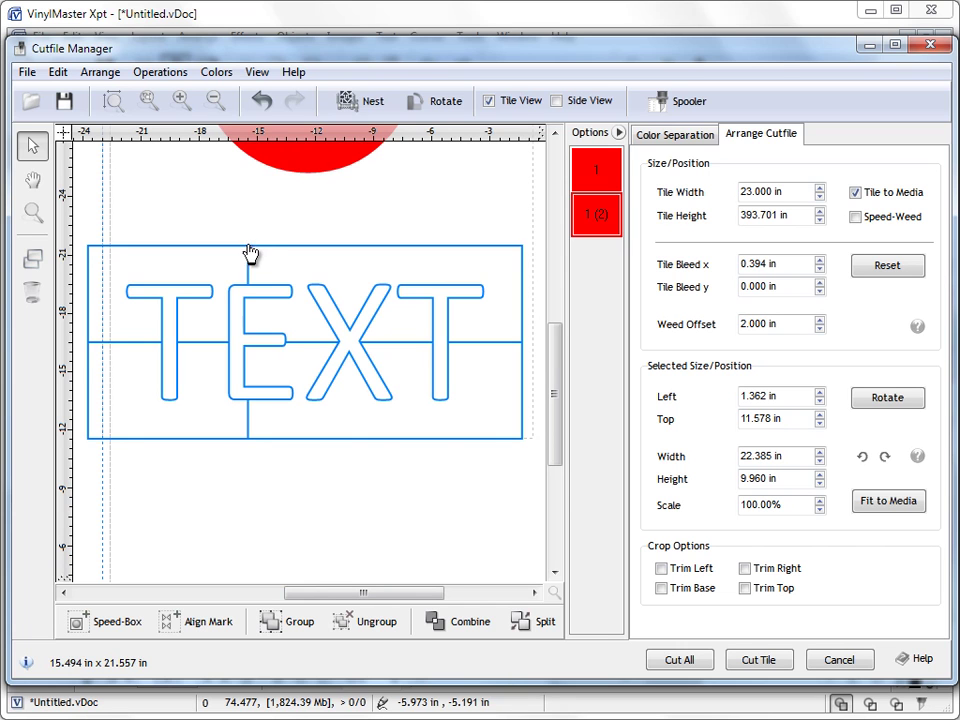
Try a vertical and a horizontal cut line, undo them, and remove the middle horizontal line.
click(410, 257)
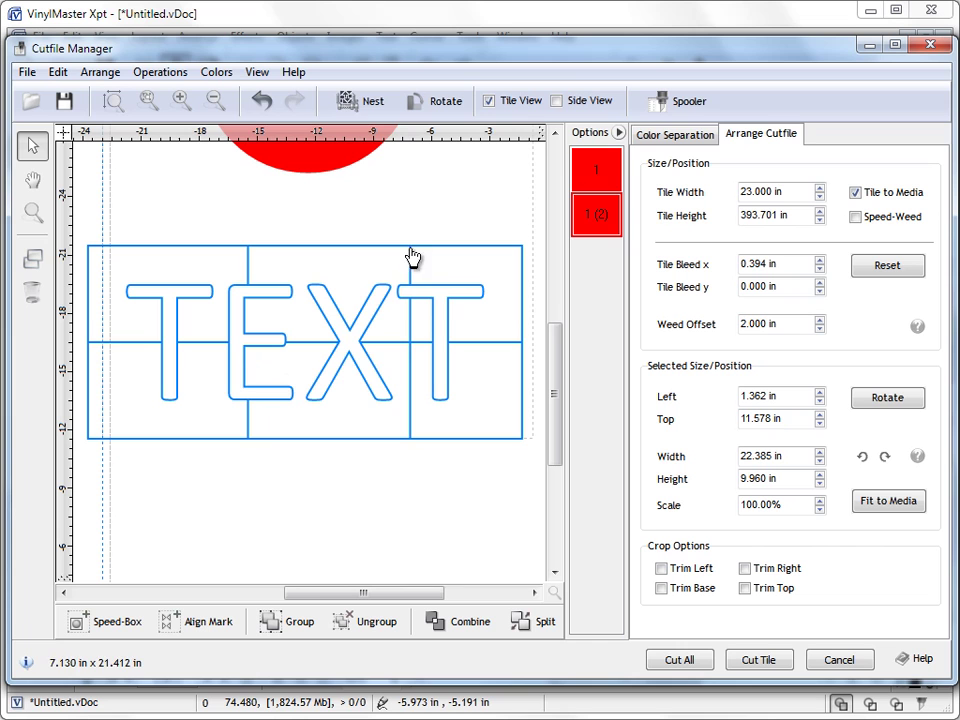
click(522, 399)
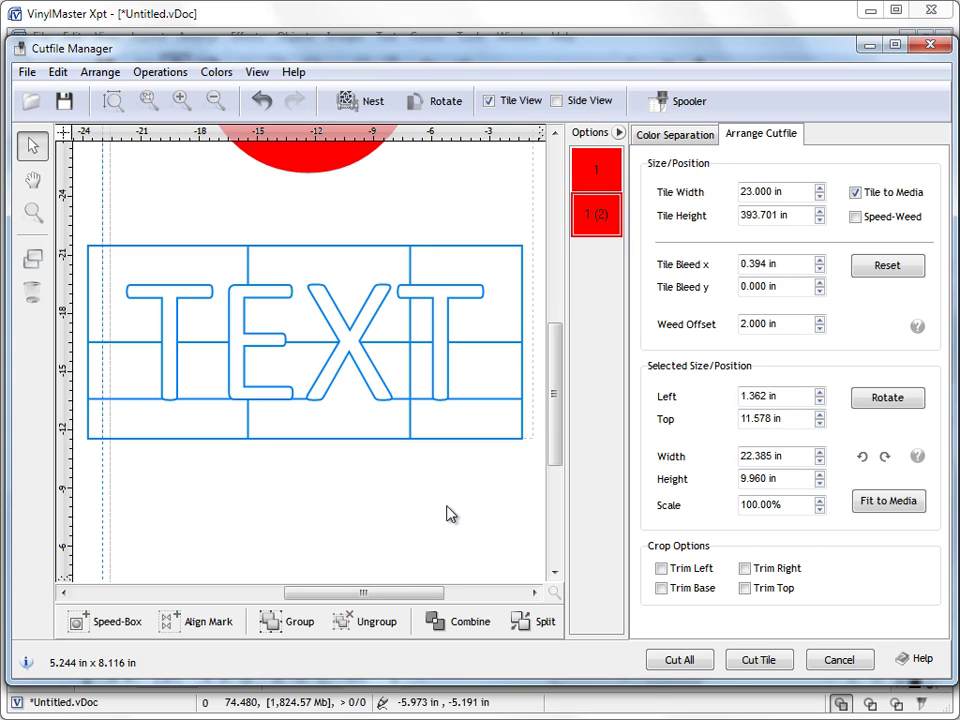
click(260, 101)
click(260, 101)
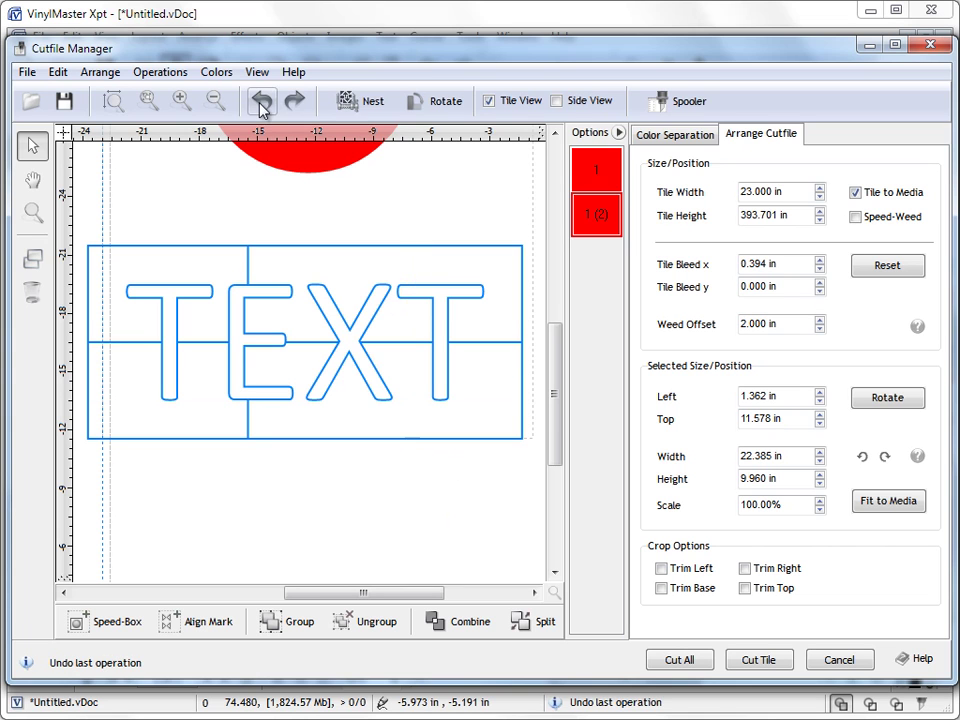
click(260, 101)
click(513, 348)
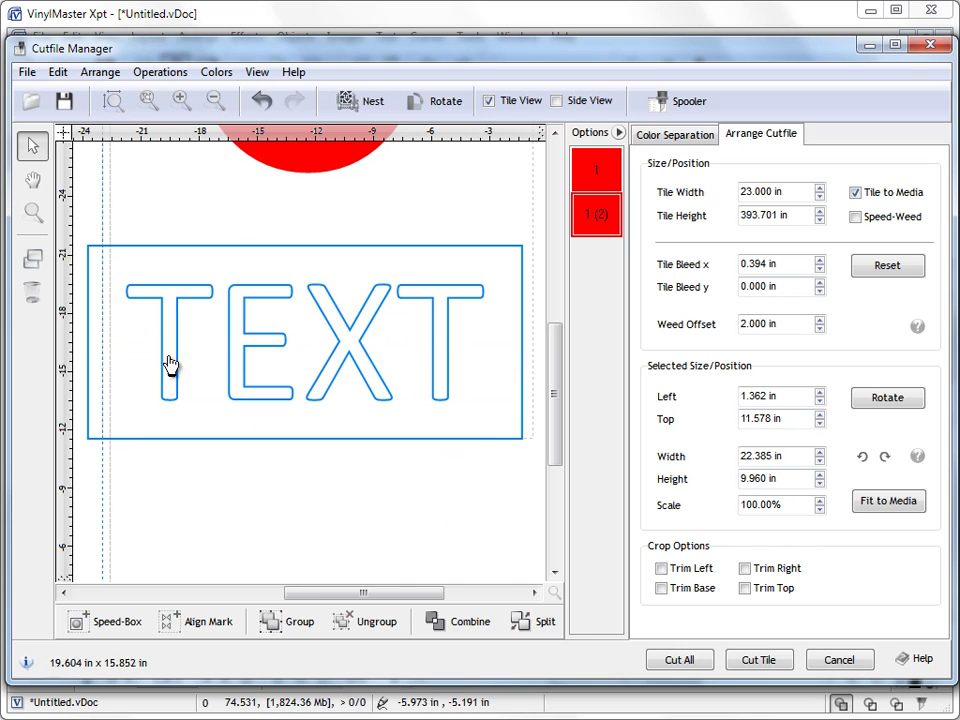
Add an upper horizontal cut line and vertical lines through the first T, X and last T.
click(522, 320)
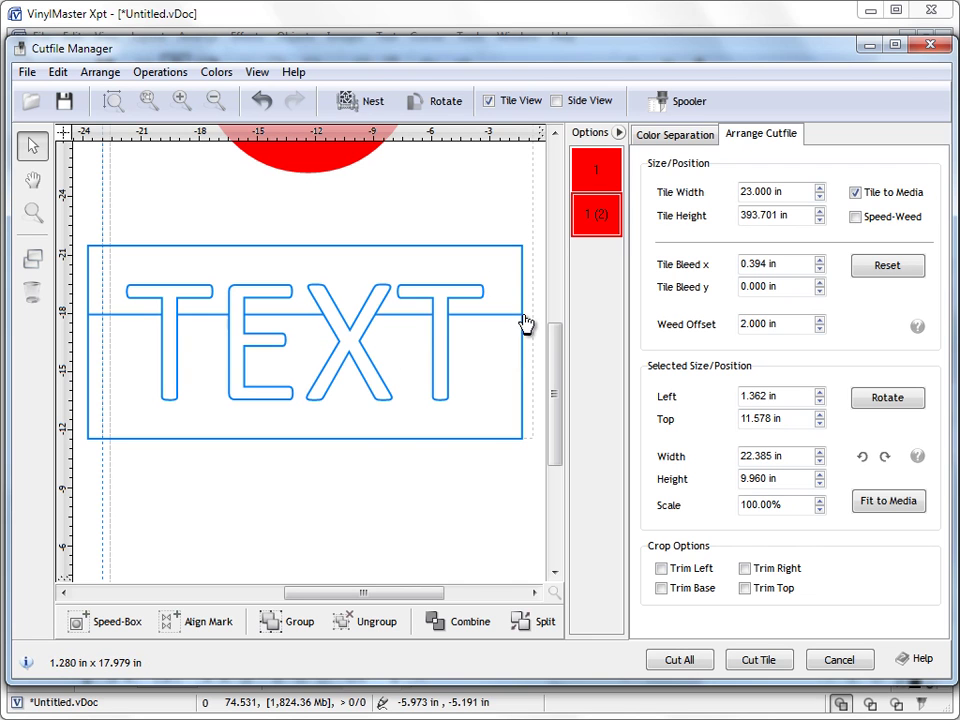
click(349, 443)
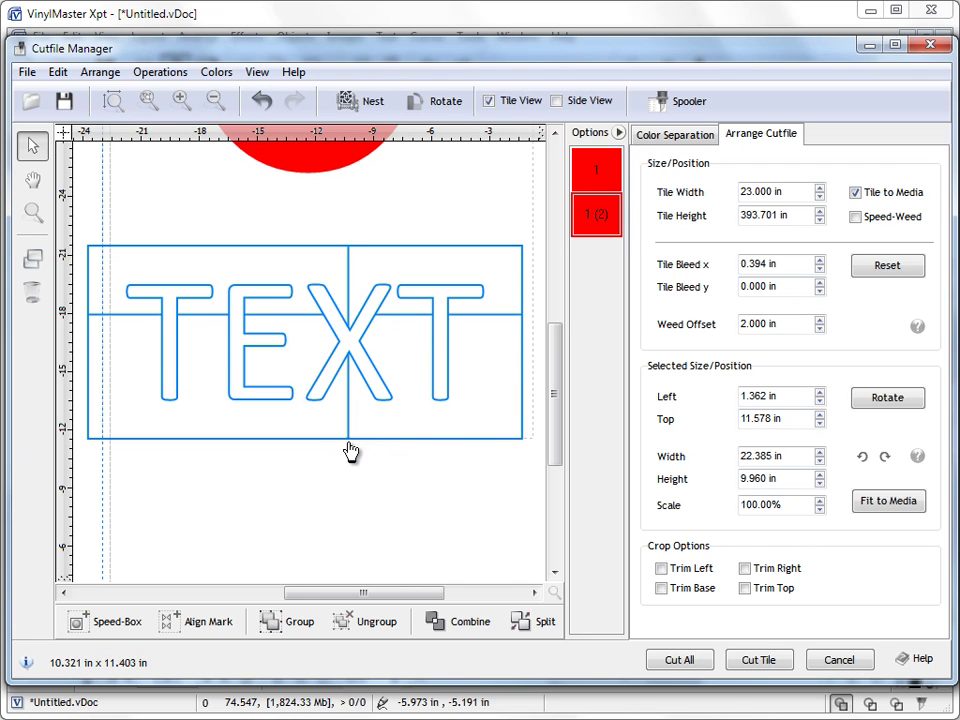
click(167, 442)
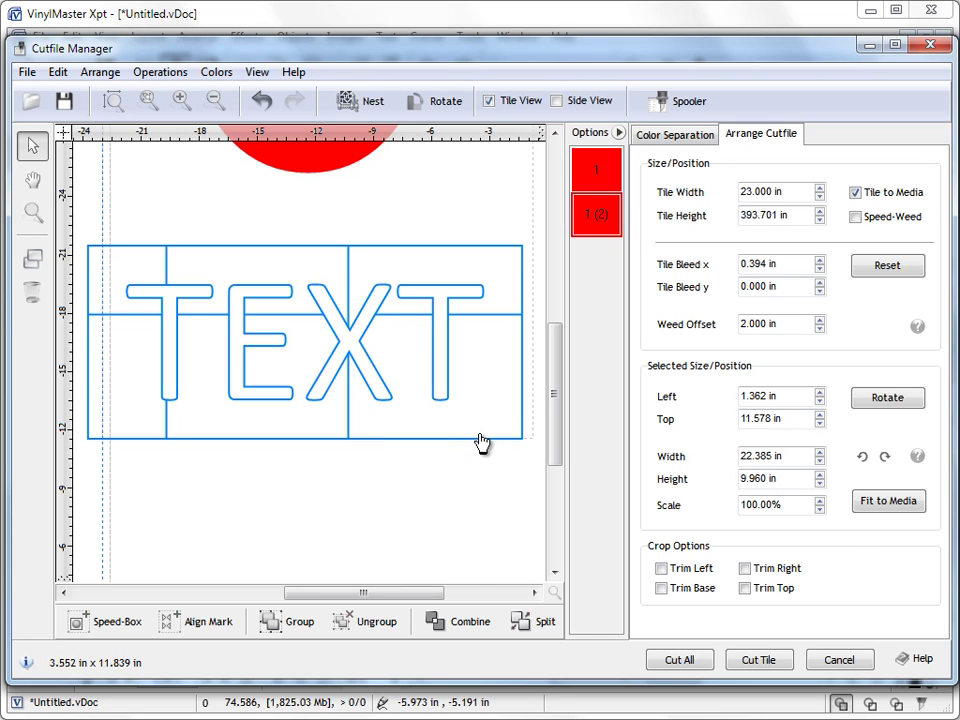
click(405, 441)
Remove those vertical and upper lines, leaving one horizontal cut line across TEXT's lower part.
click(405, 442)
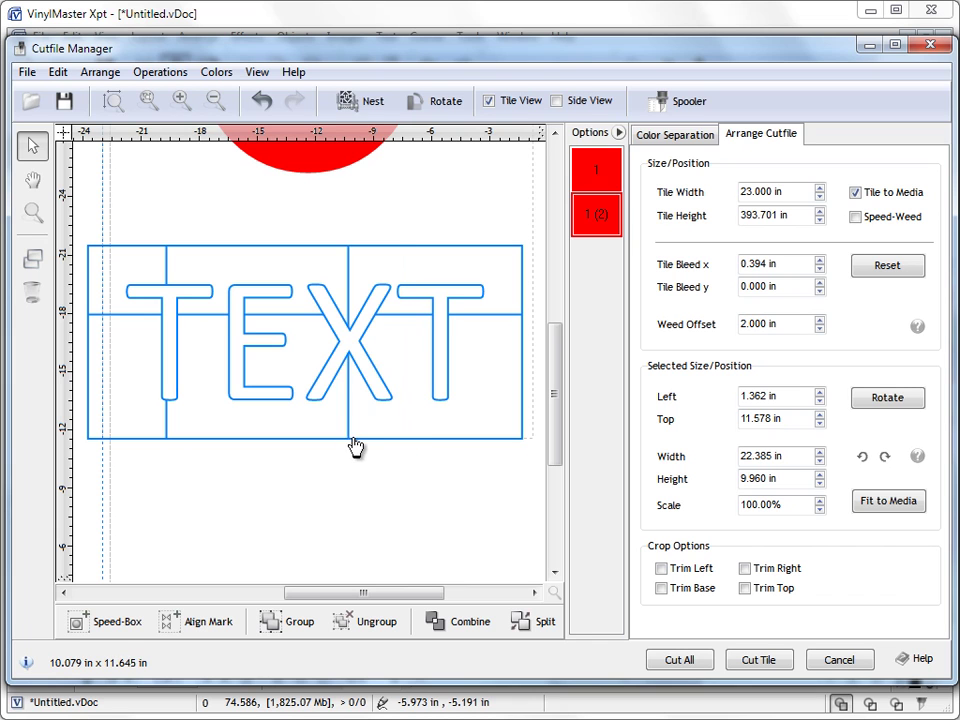
click(354, 443)
click(168, 438)
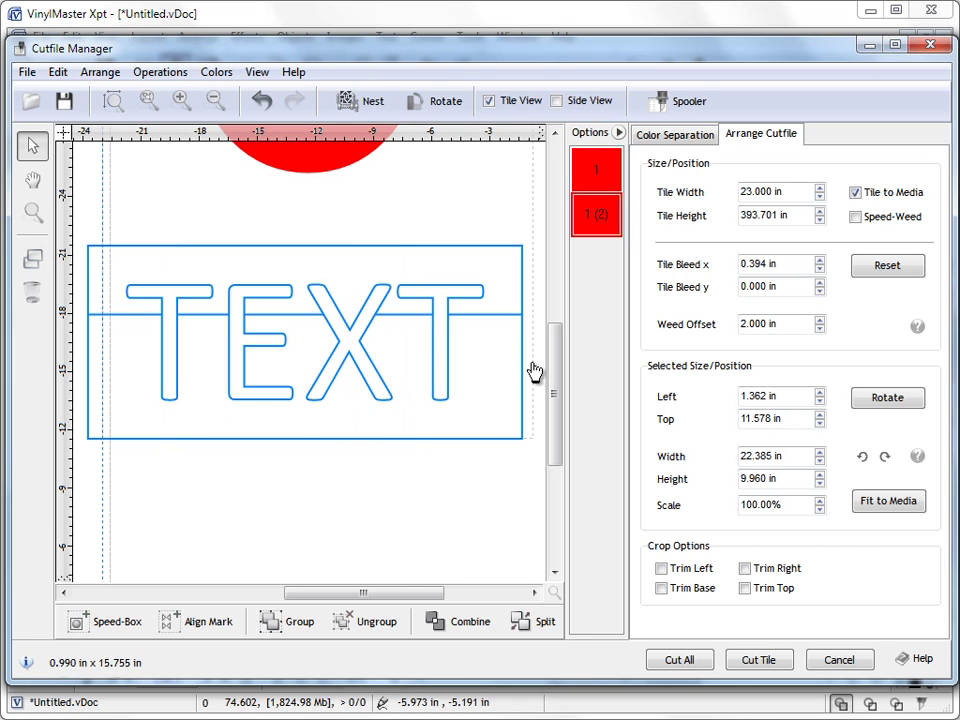
click(521, 316)
click(521, 359)
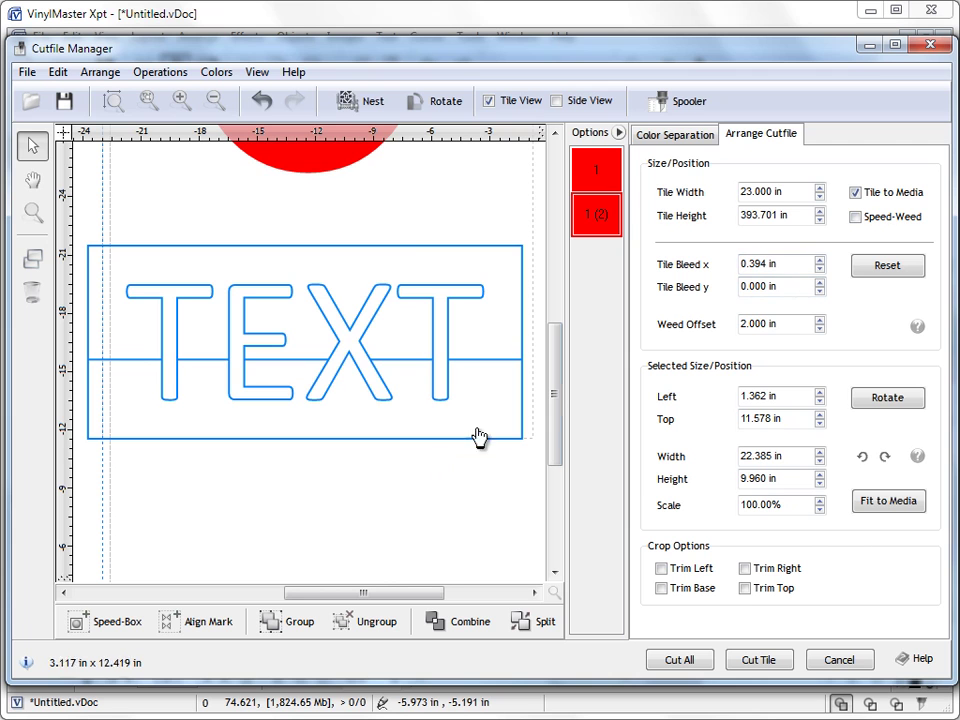
Select and nudge the circle beneath the triangle, then add a weed box around it.
drag(555, 392, 557, 326)
click(321, 293)
drag(350, 278, 306, 306)
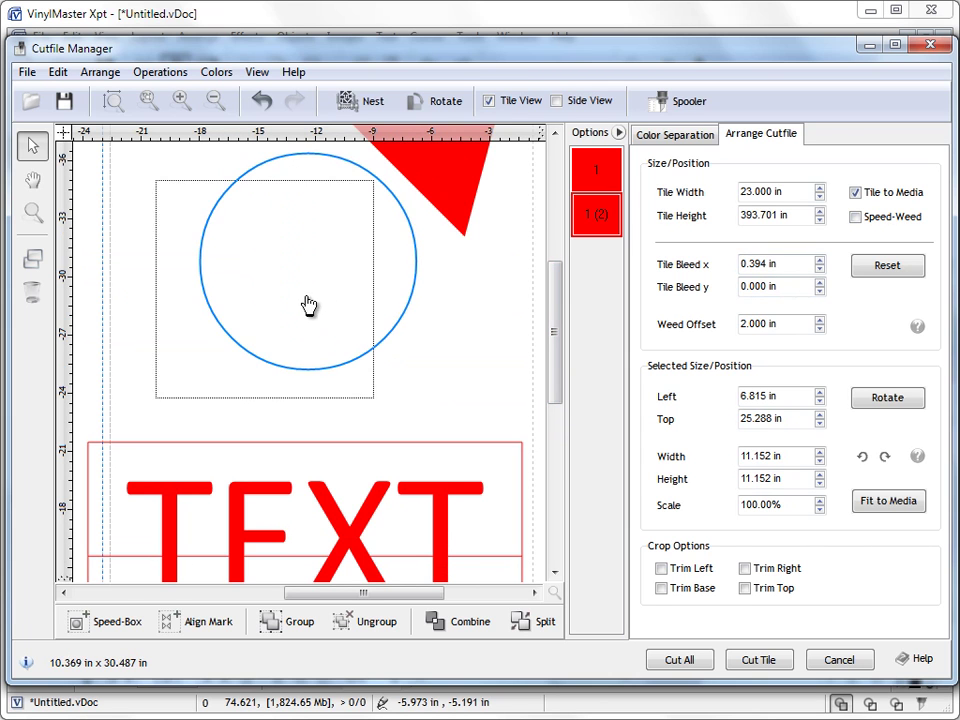
click(58, 72)
click(100, 171)
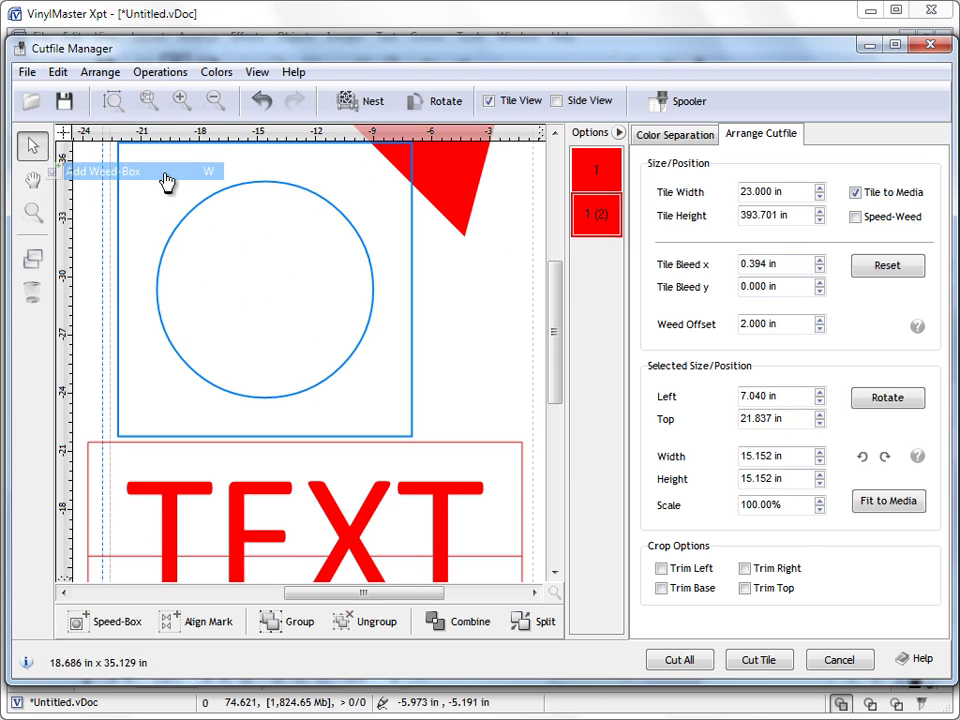
Add horizontal and vertical cut lines from the circle to all four box sides.
click(412, 330)
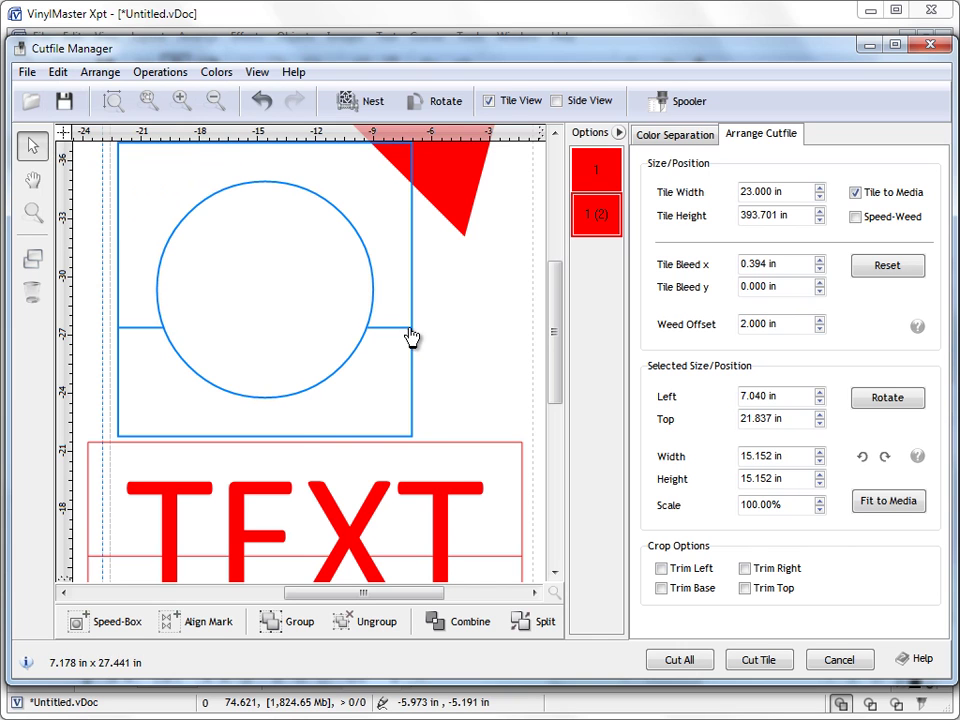
click(411, 413)
click(264, 437)
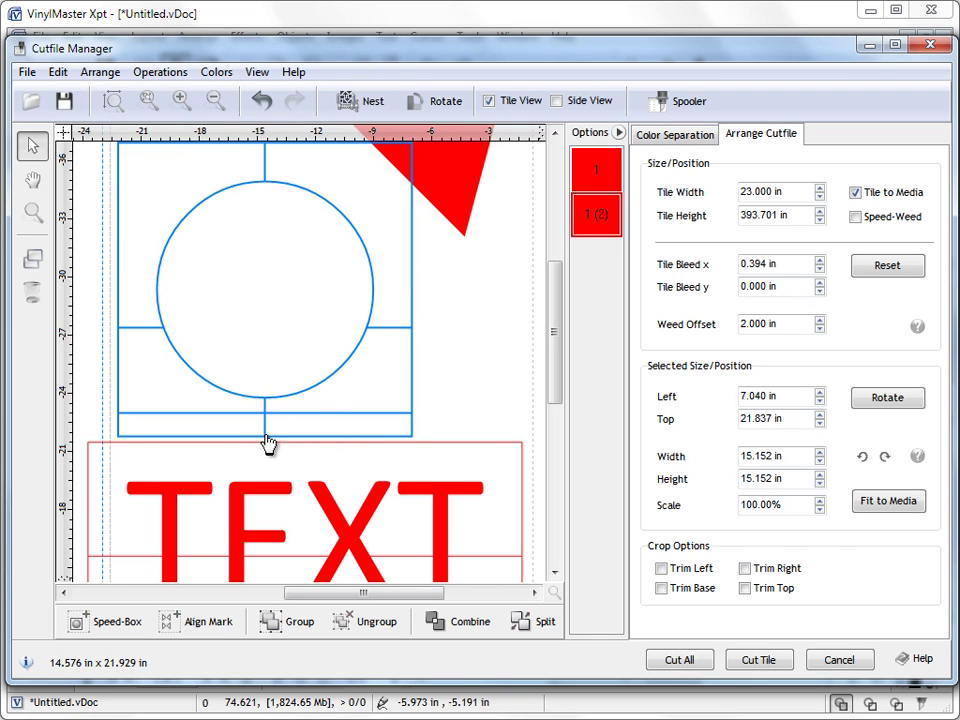
click(406, 414)
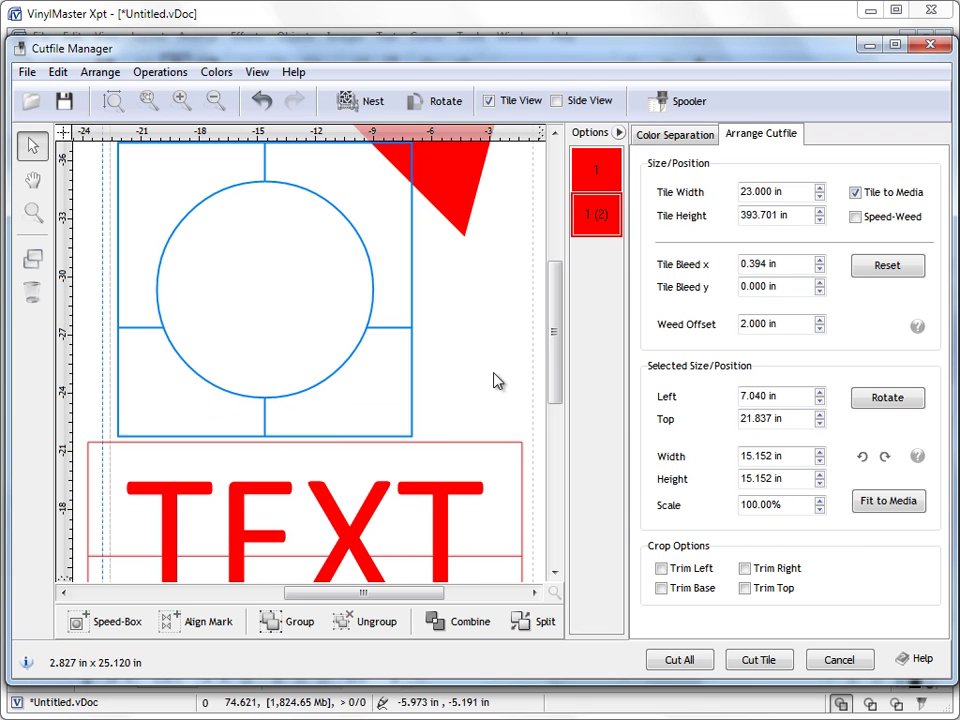
drag(553, 365, 551, 404)
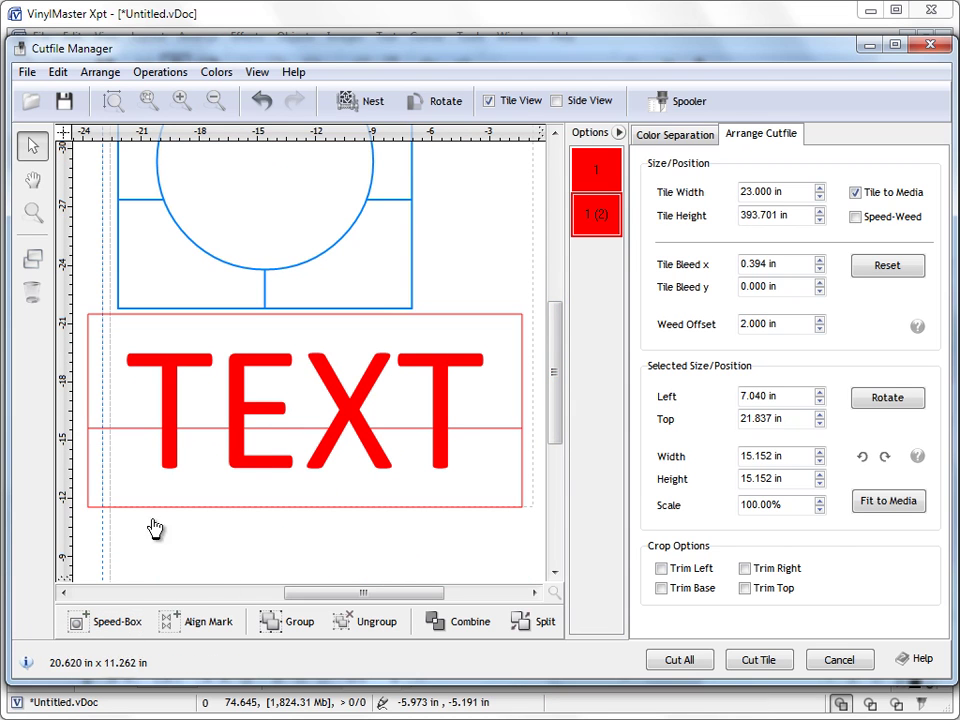
Select the TEXT tile and add a vertical weed line near the first T.
click(321, 519)
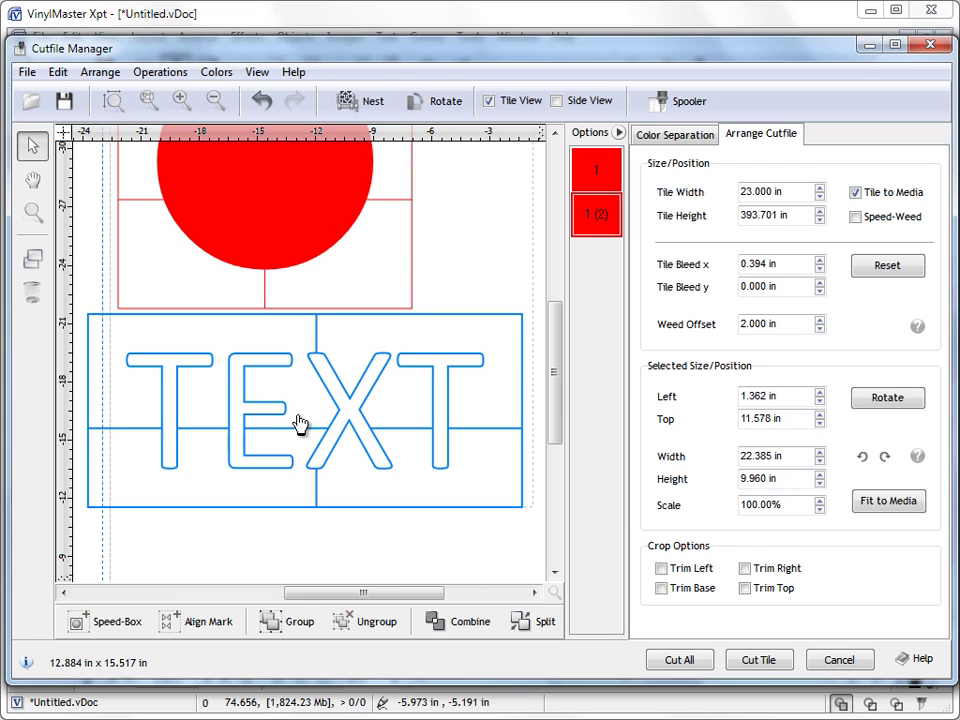
click(184, 326)
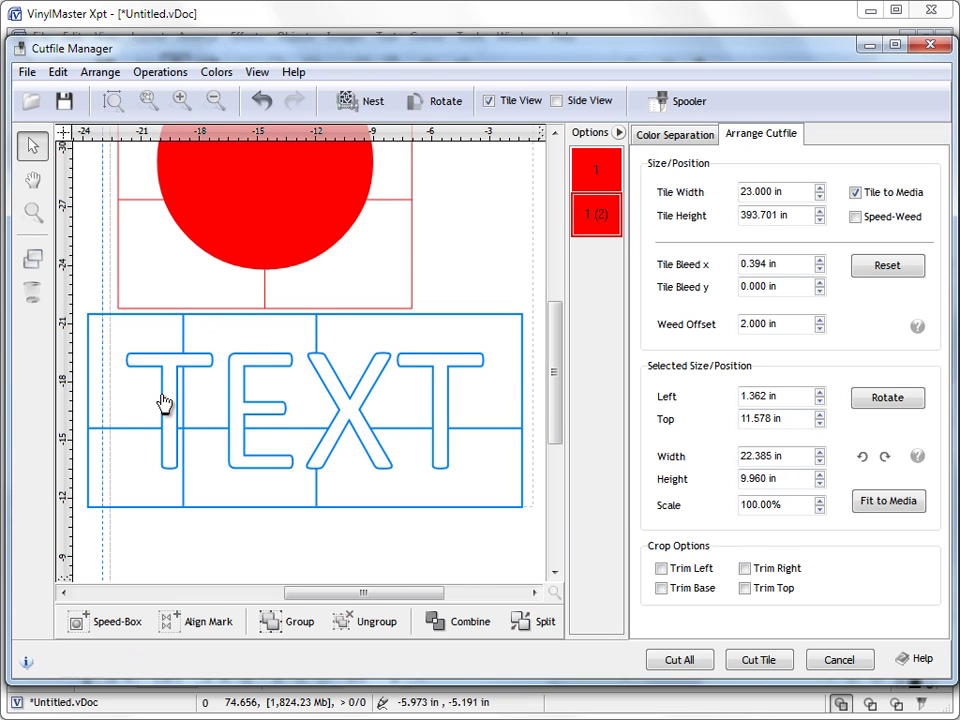